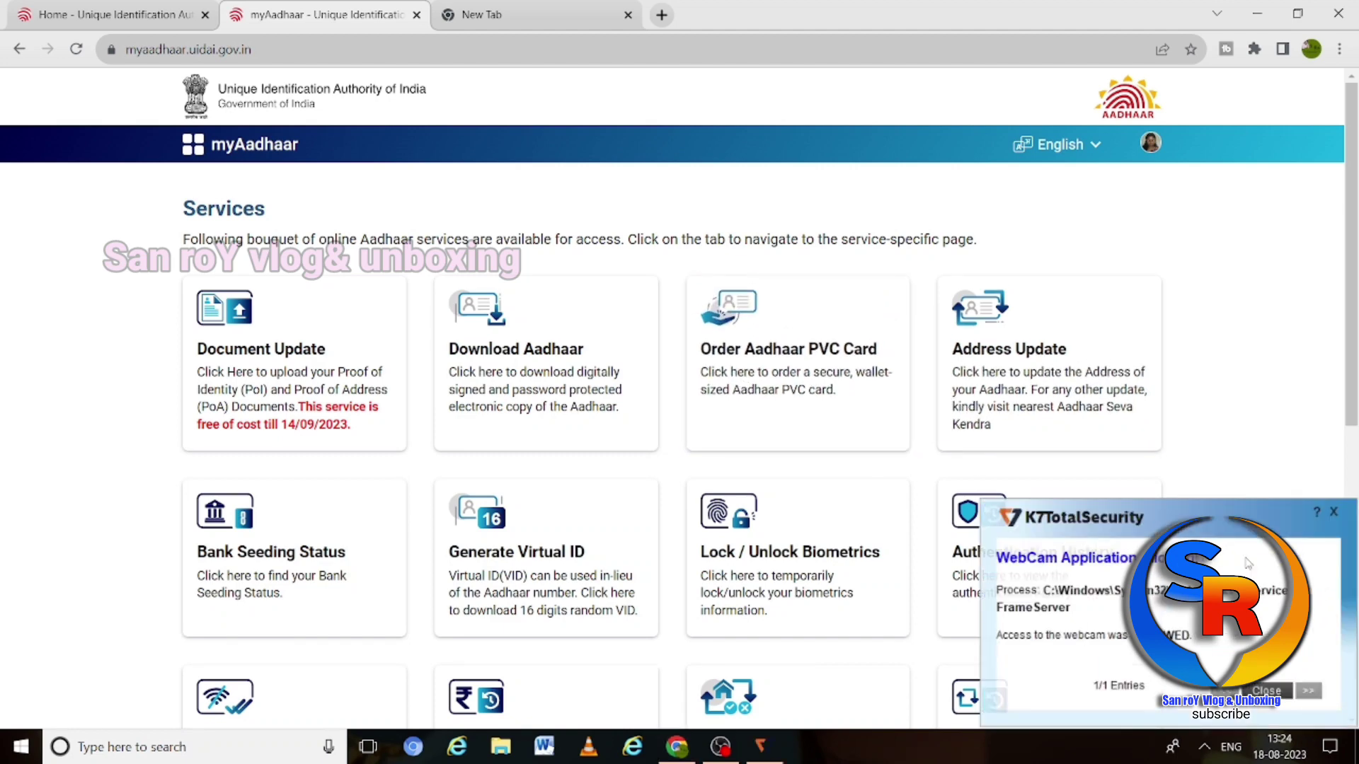
Dismiss the webcam security notification, then open the online Aadhaar update under the Address Update service with its process guide.
click(1333, 511)
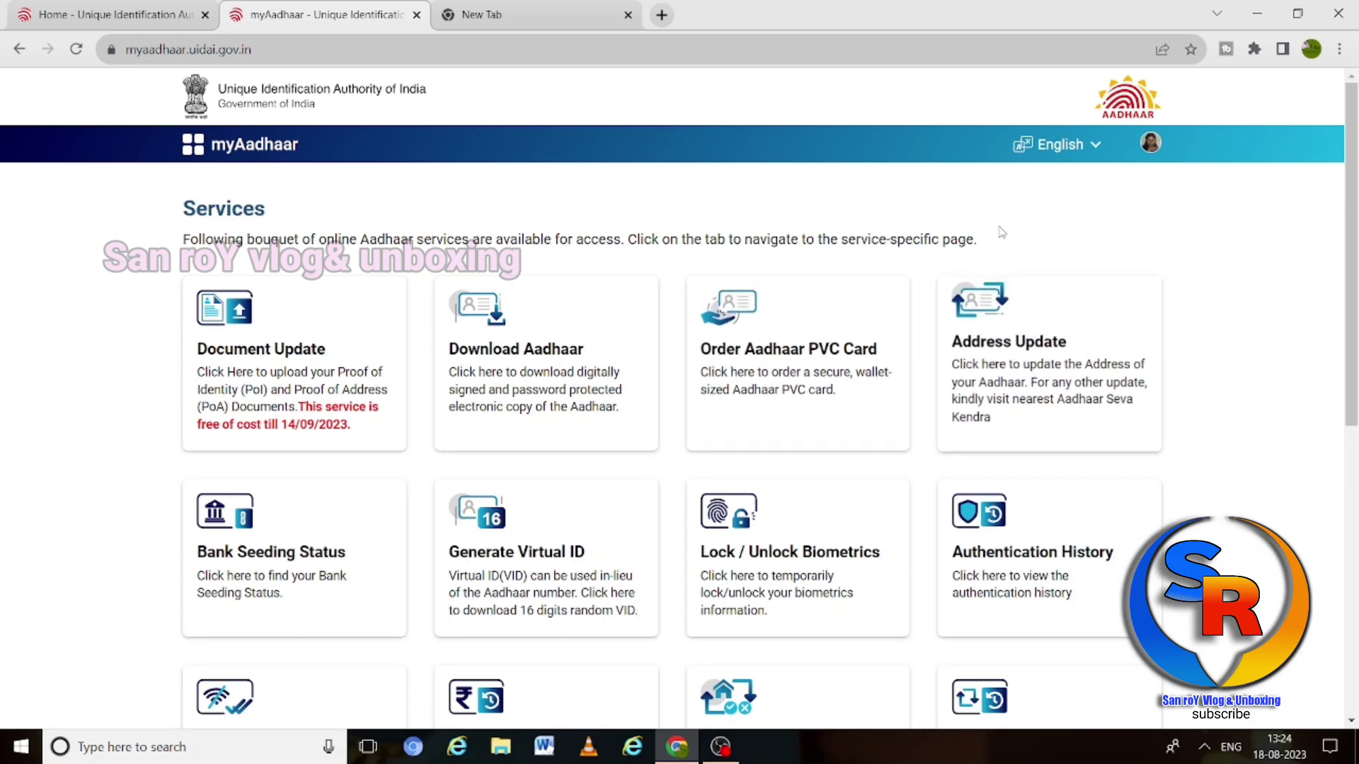
click(1141, 437)
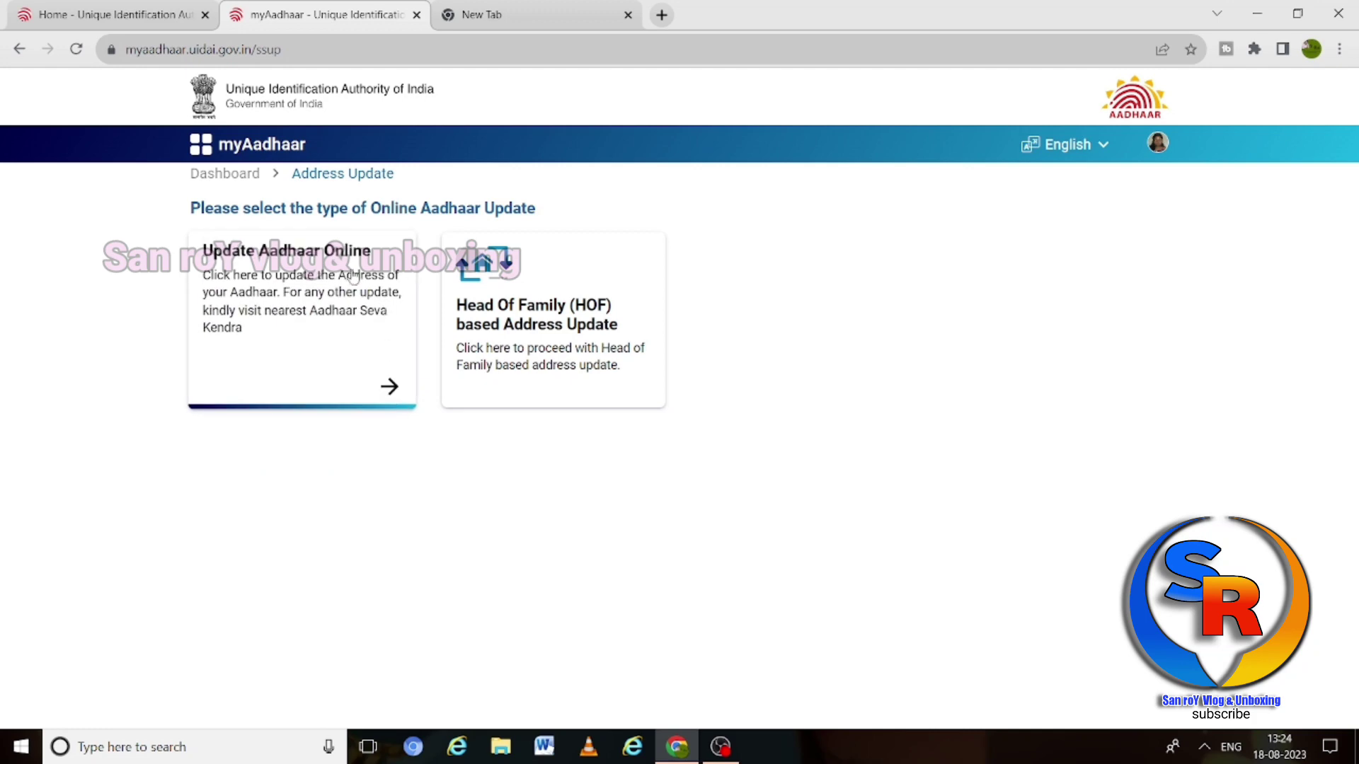
click(330, 276)
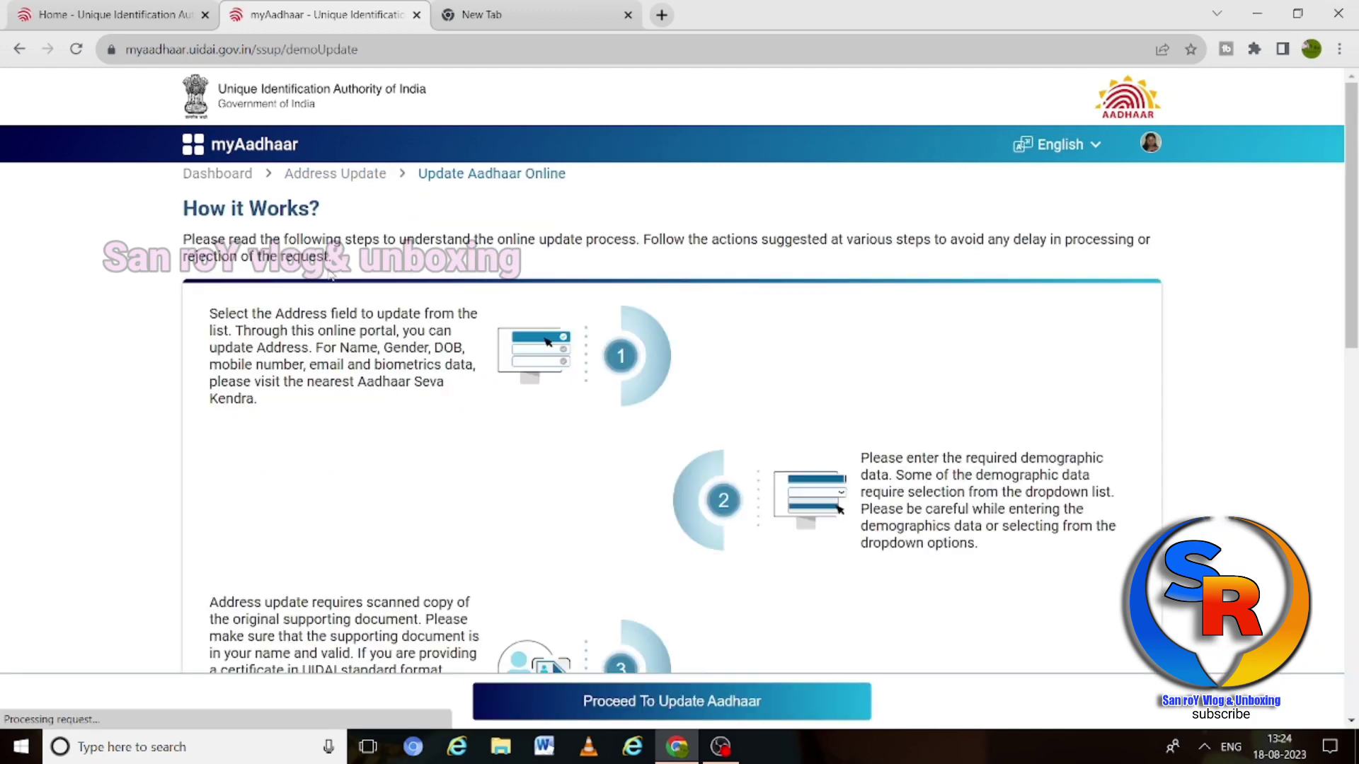
scroll(813, 473, down, 15)
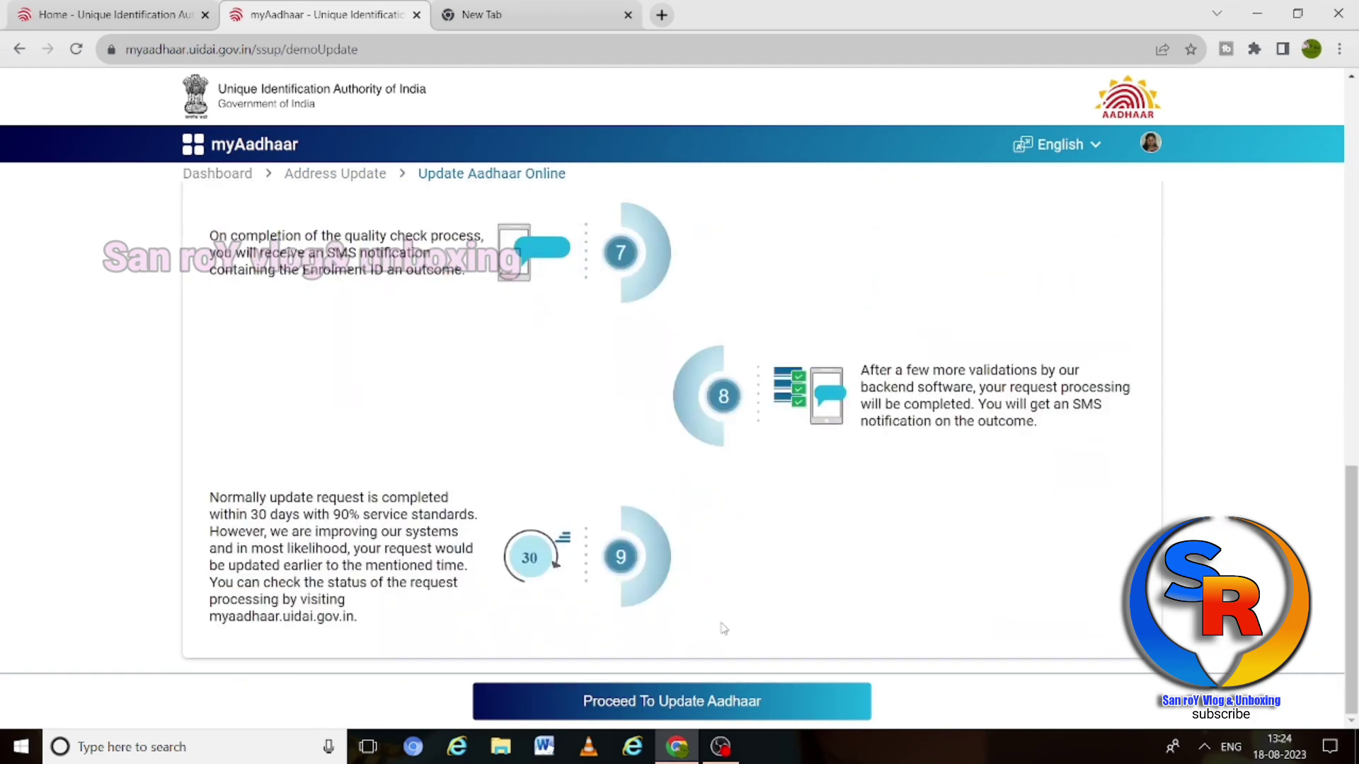
Proceed to the Aadhaar update, select Address as the data field to update, and continue to the address form.
click(612, 709)
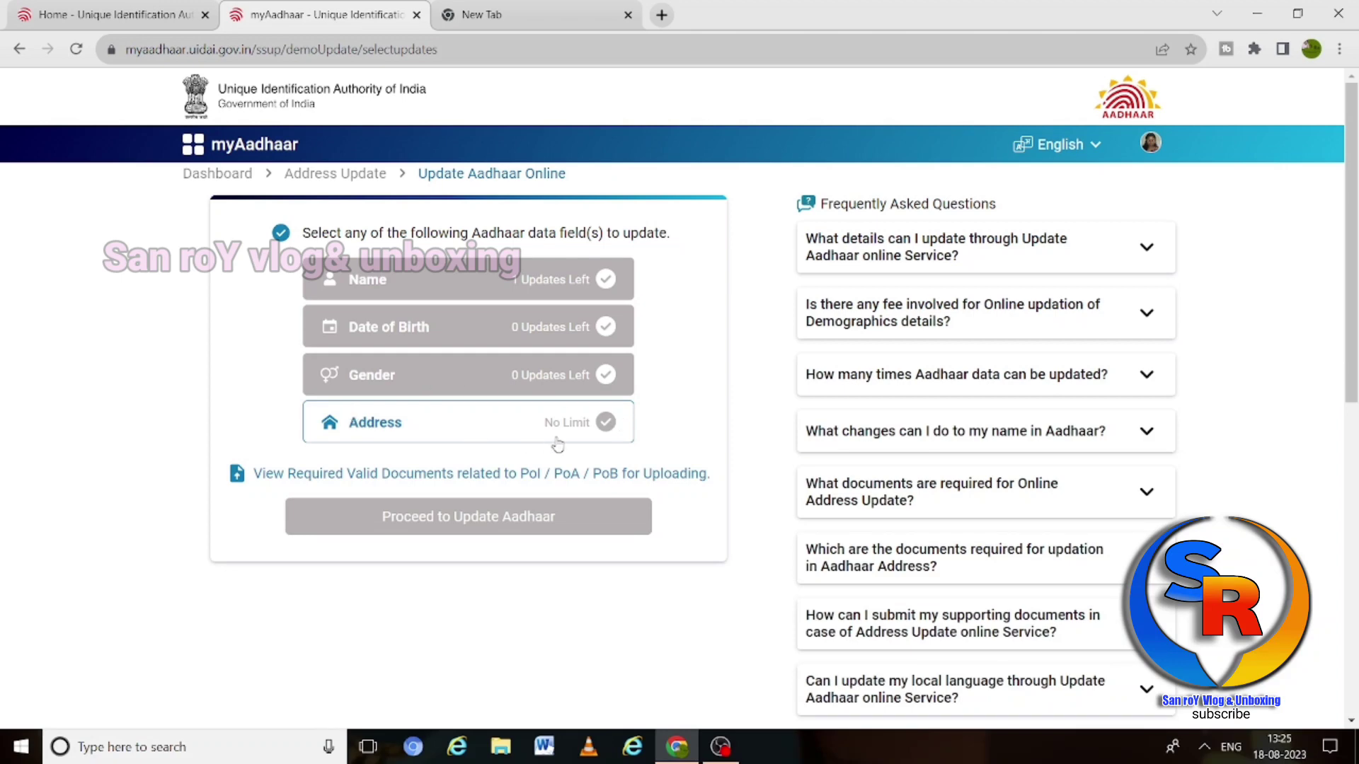
click(606, 423)
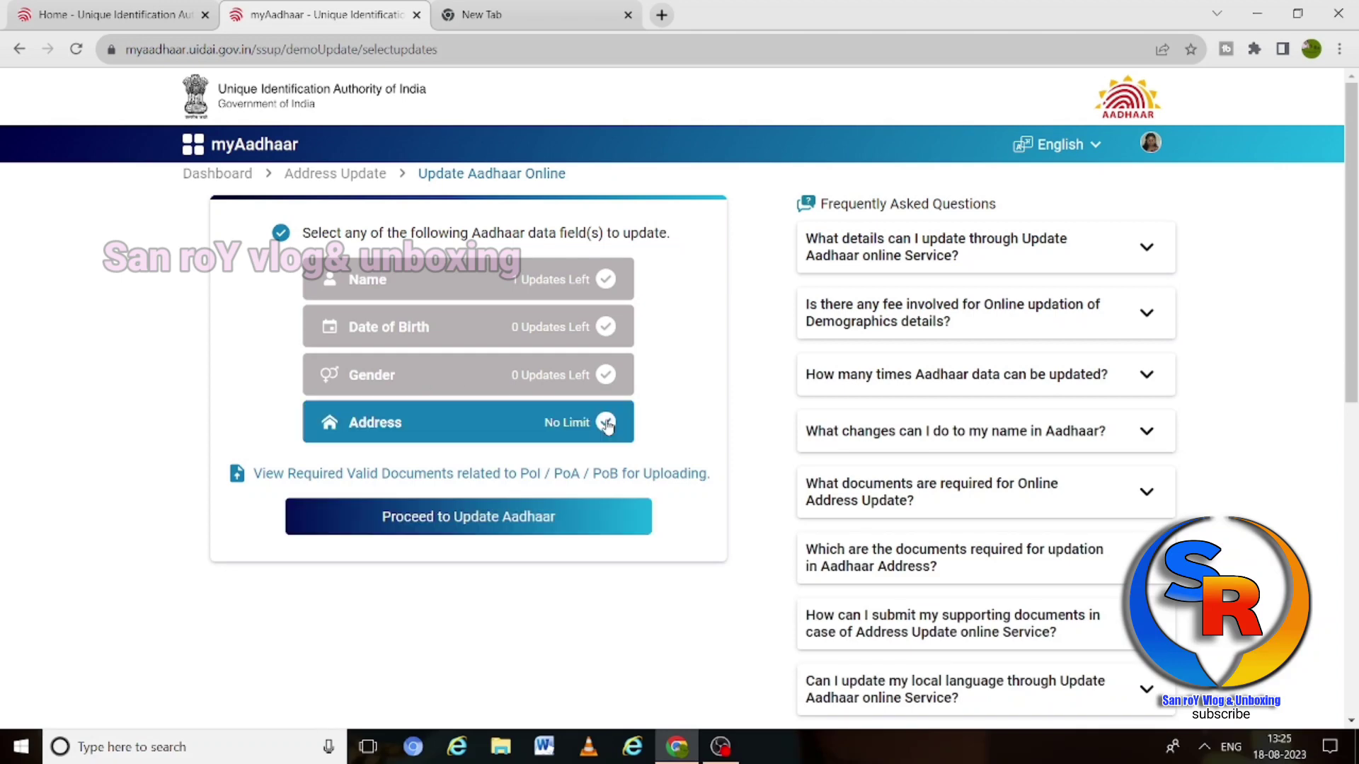
click(470, 532)
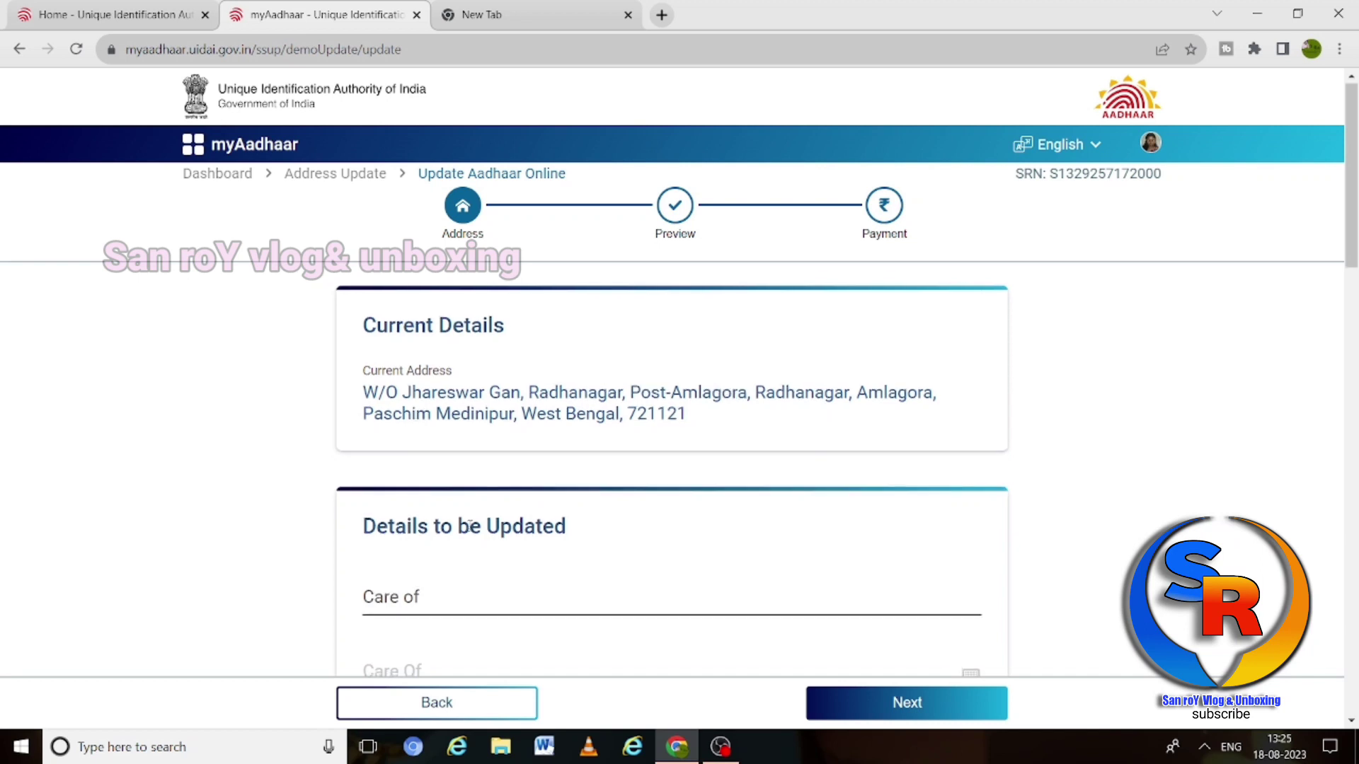
Examine the current address and the blank update form, from the Care of field down to the supporting document upload.
scroll(470, 525, down, 3)
scroll(472, 531, down, 1)
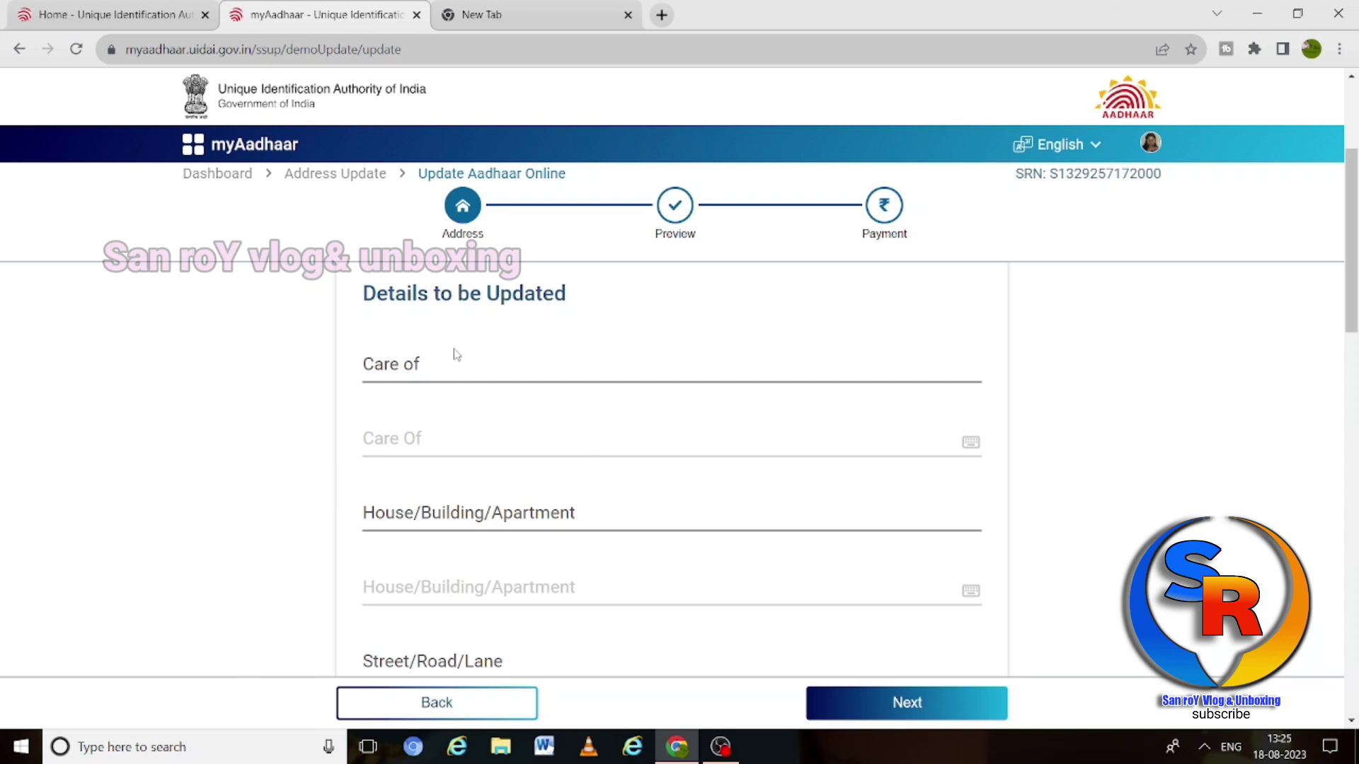
scroll(436, 476, down, 1)
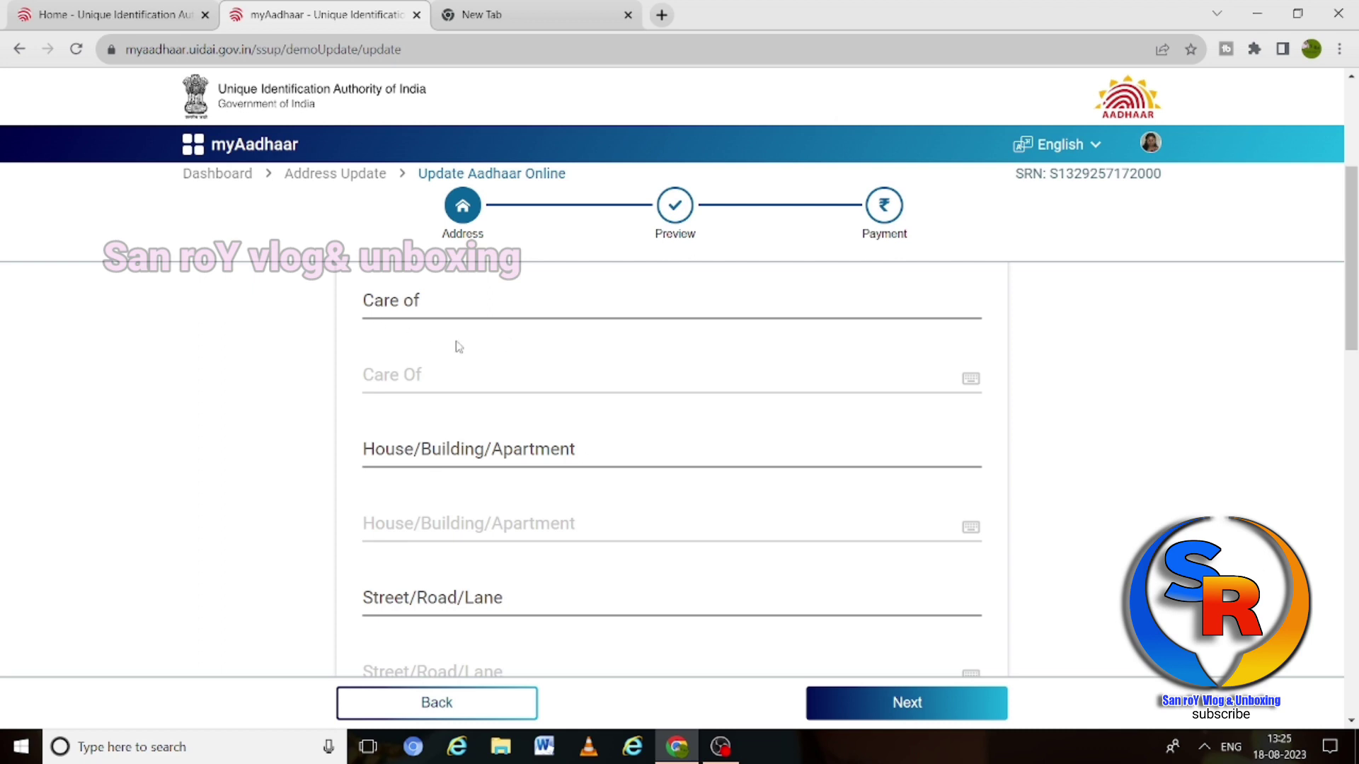
scroll(515, 430, down, 10)
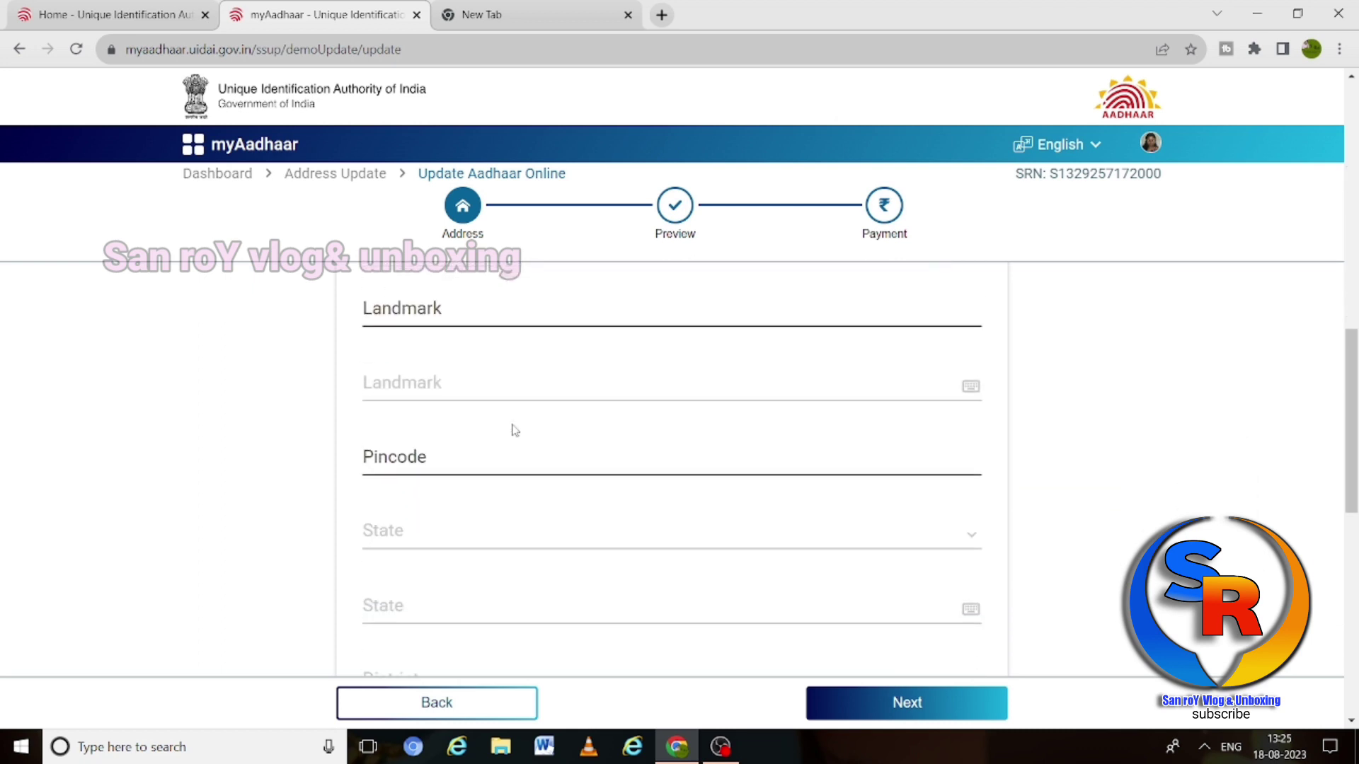
scroll(514, 430, down, 5)
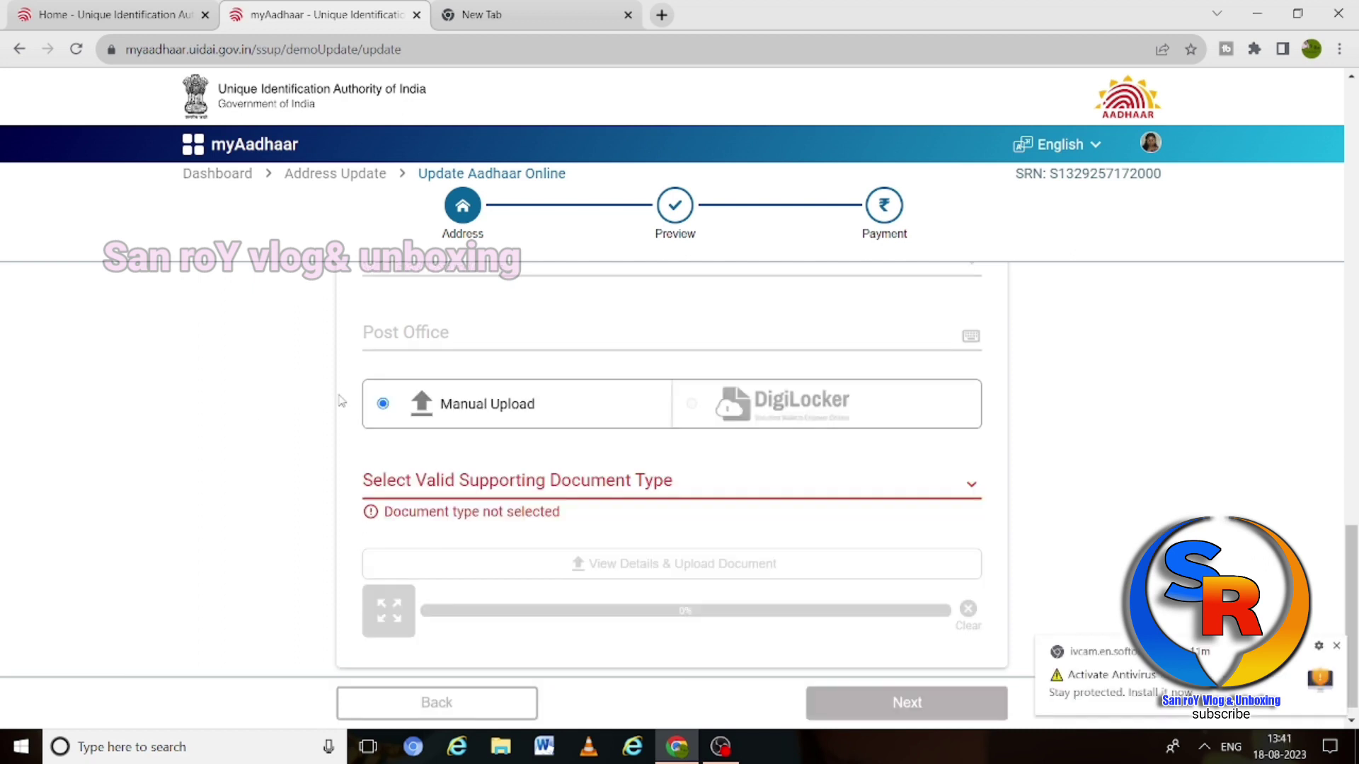
scroll(342, 405, up, 15)
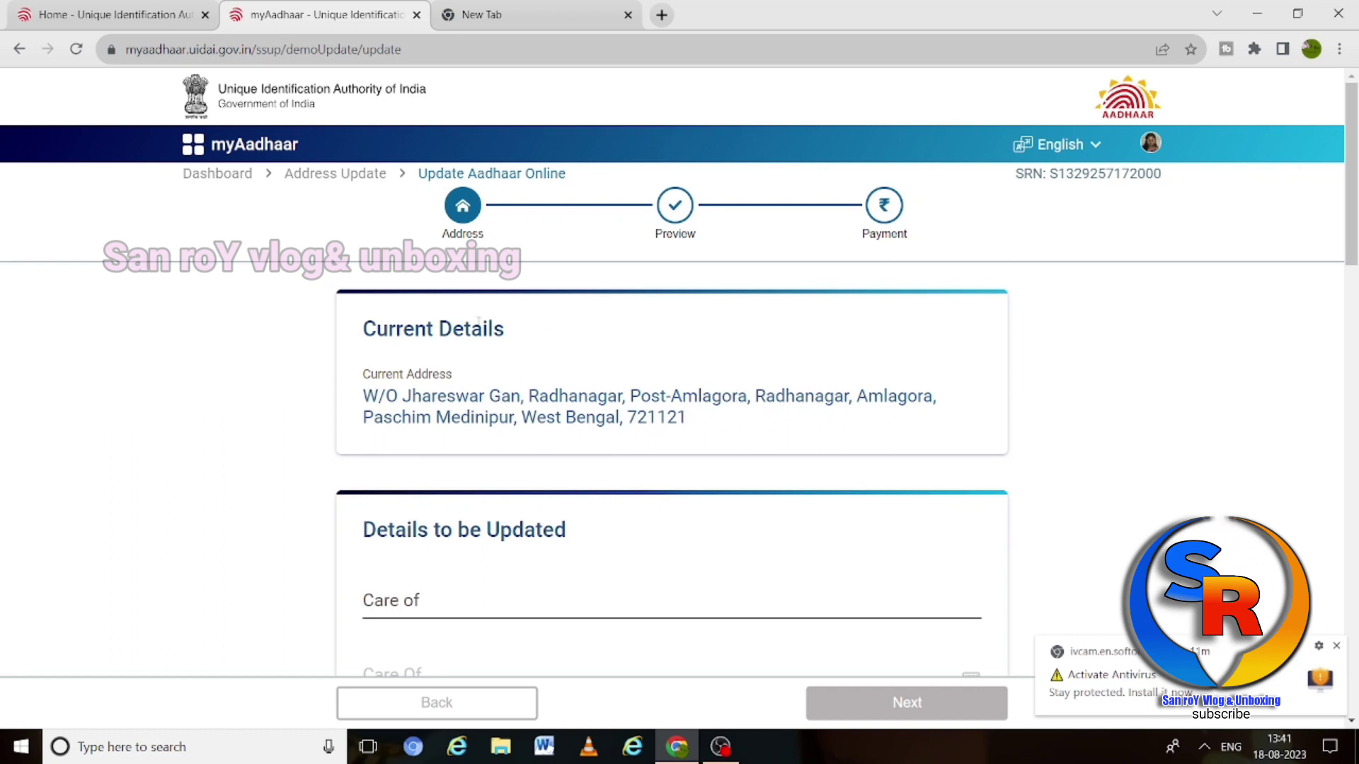
scroll(749, 382, down, 2)
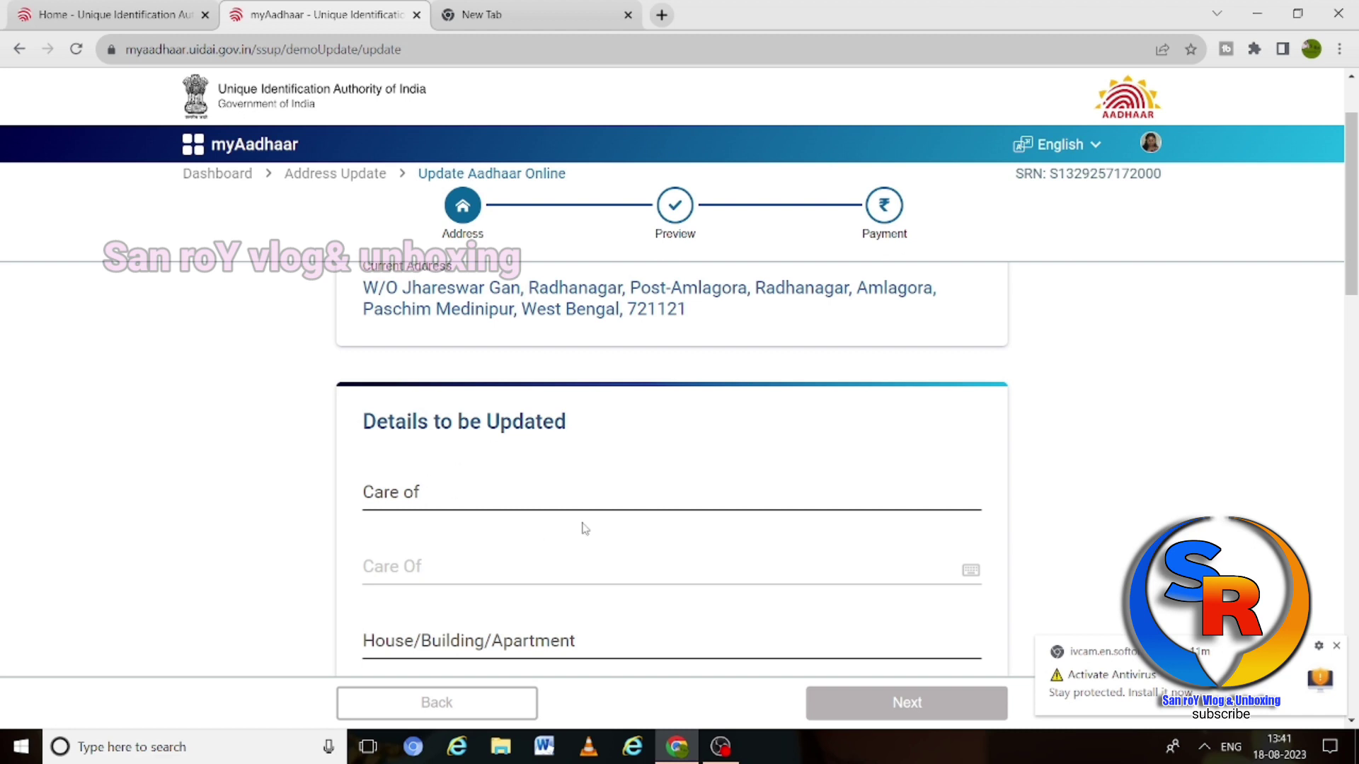
scroll(646, 433, down, 1)
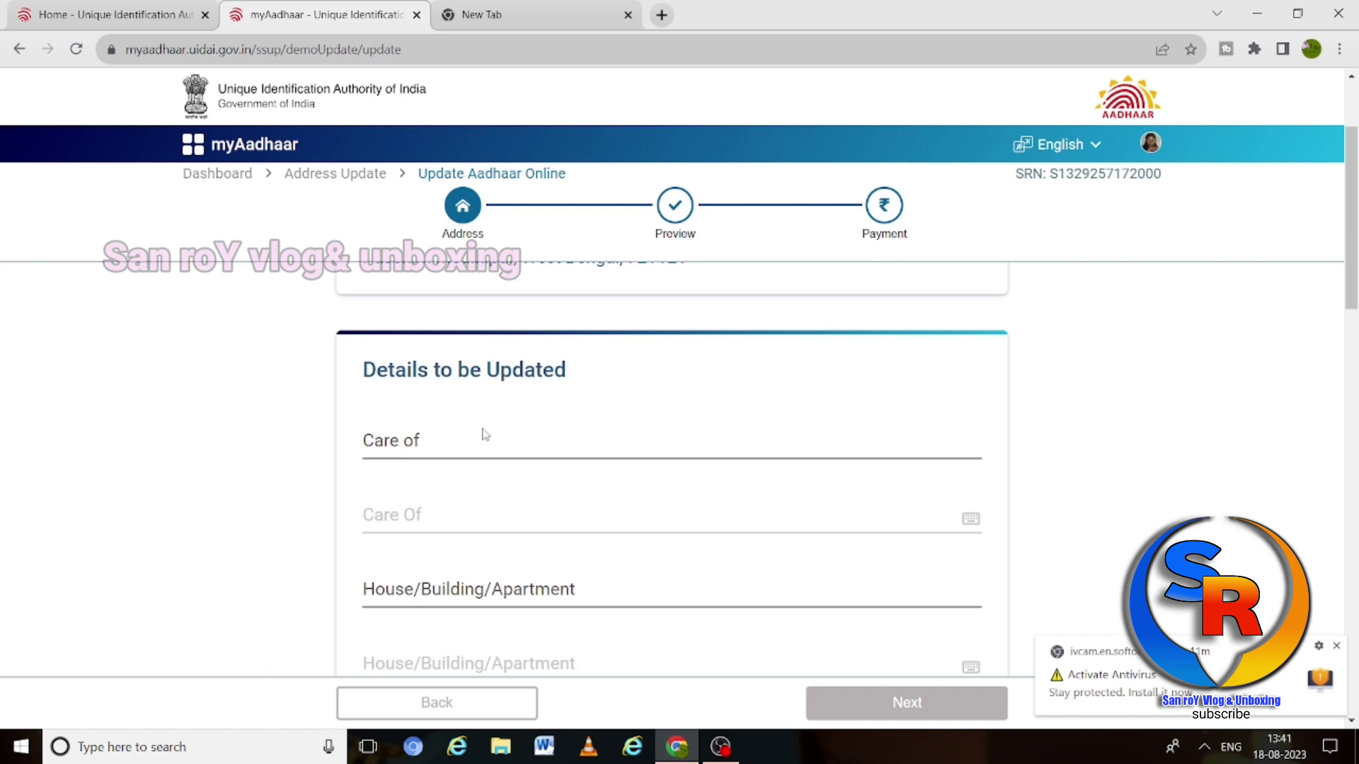
Switch to WhatsApp Web in the spare browser tab to reach the chat with the new address details, and dismiss the antivirus notification.
click(502, 10)
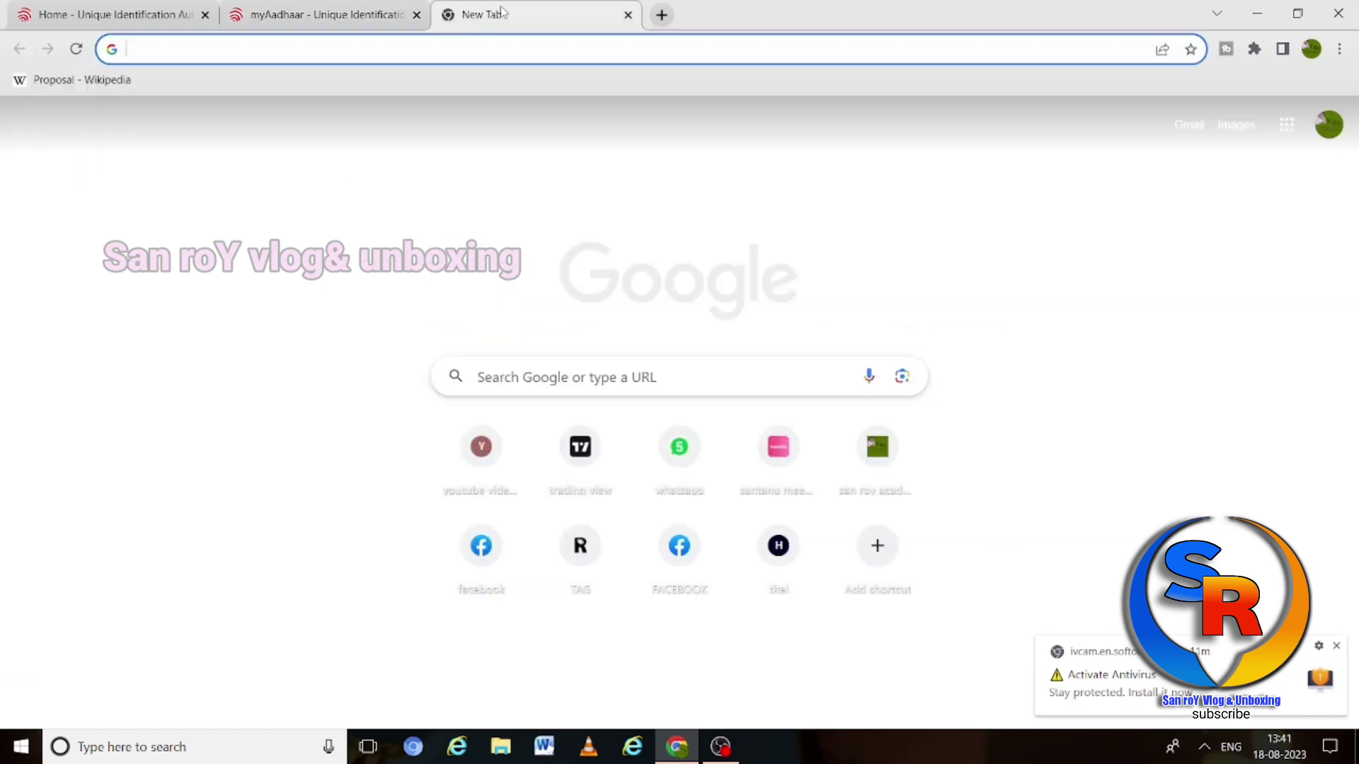
click(677, 445)
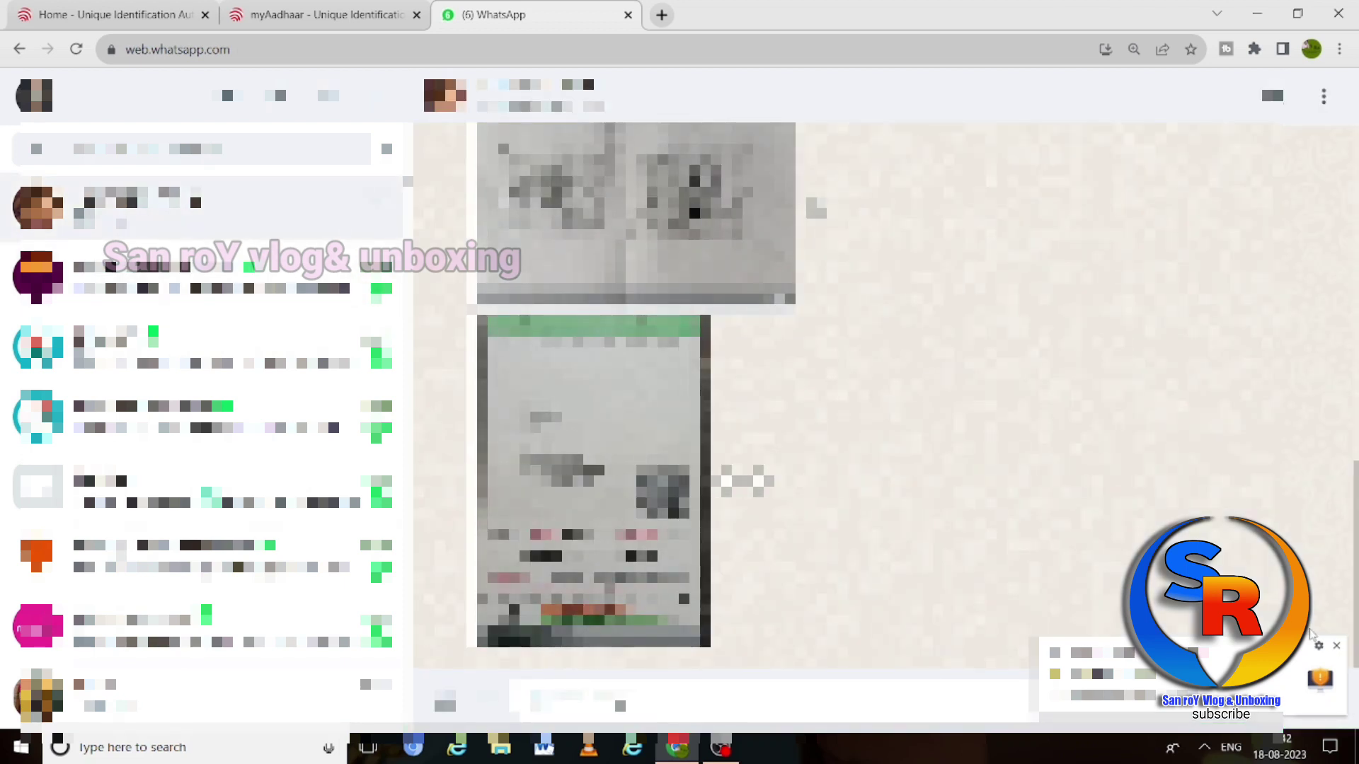
click(1337, 646)
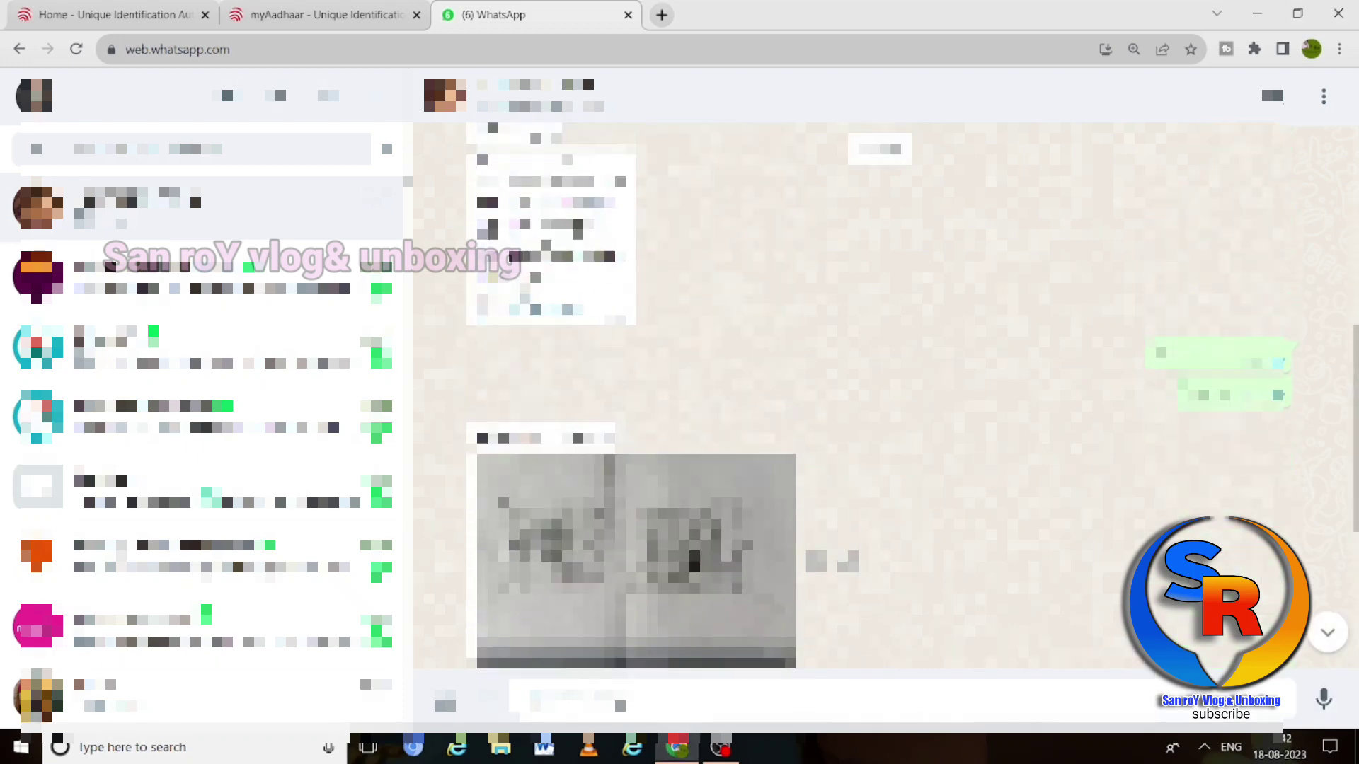
Fill in the Care of name and the House/Building/Apartment on the Aadhaar form, using the details from the WhatsApp chat.
click(316, 7)
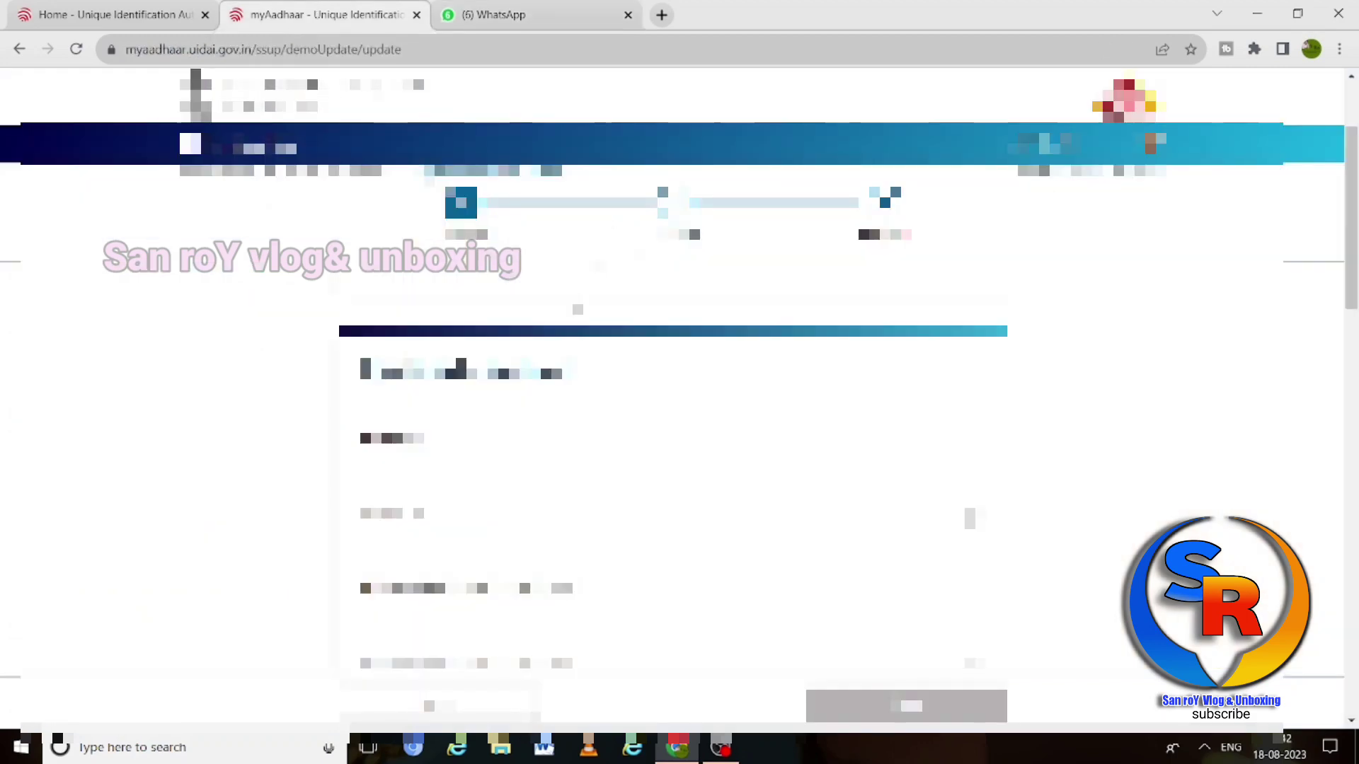
click(614, 20)
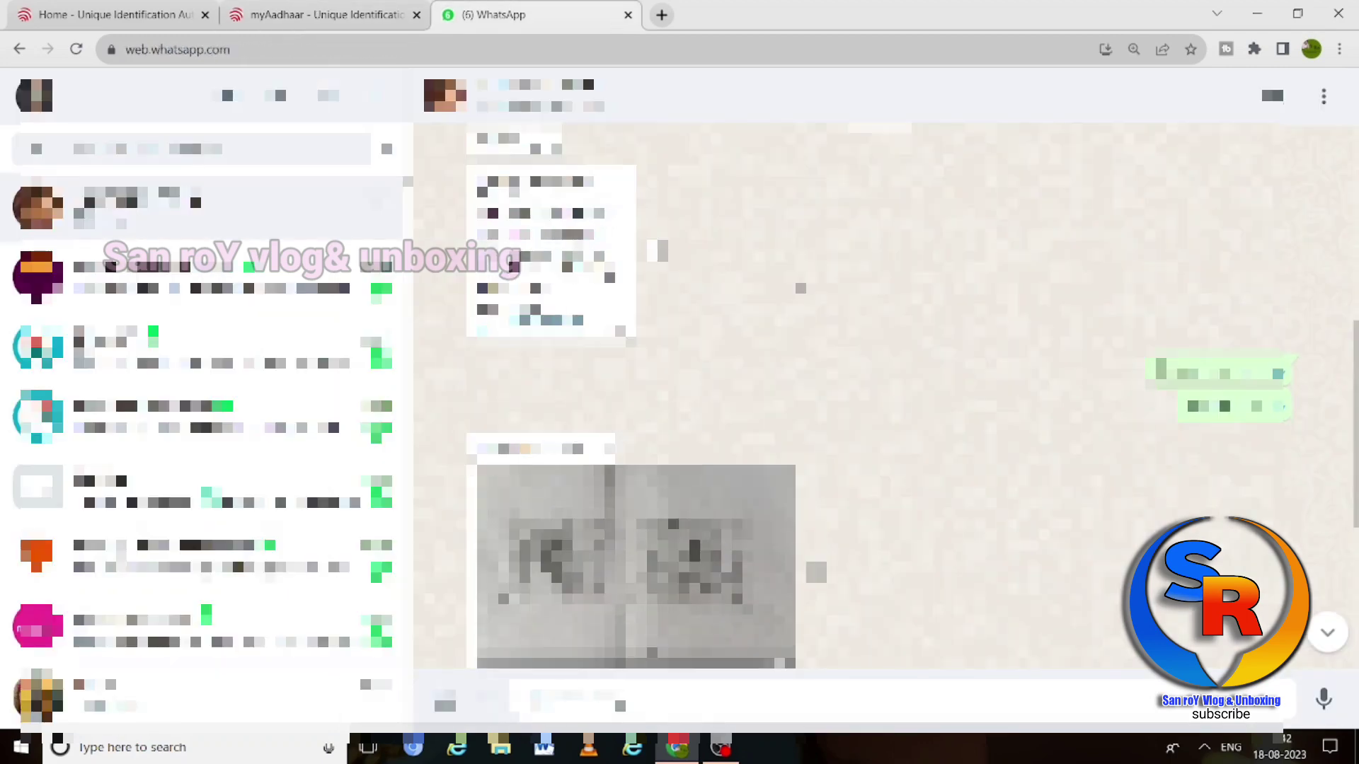
click(286, 8)
click(496, 14)
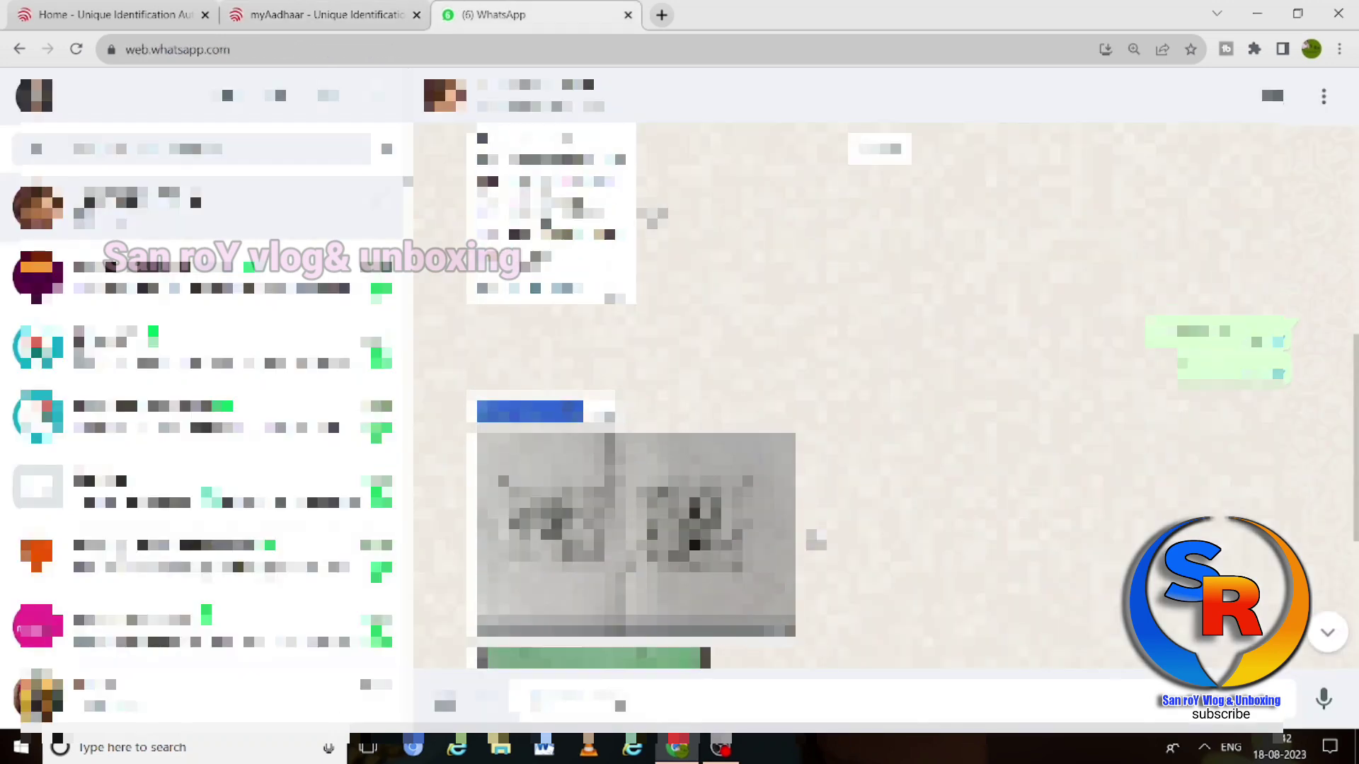
click(317, 15)
click(495, 15)
key(ctrl+shift+Tab)
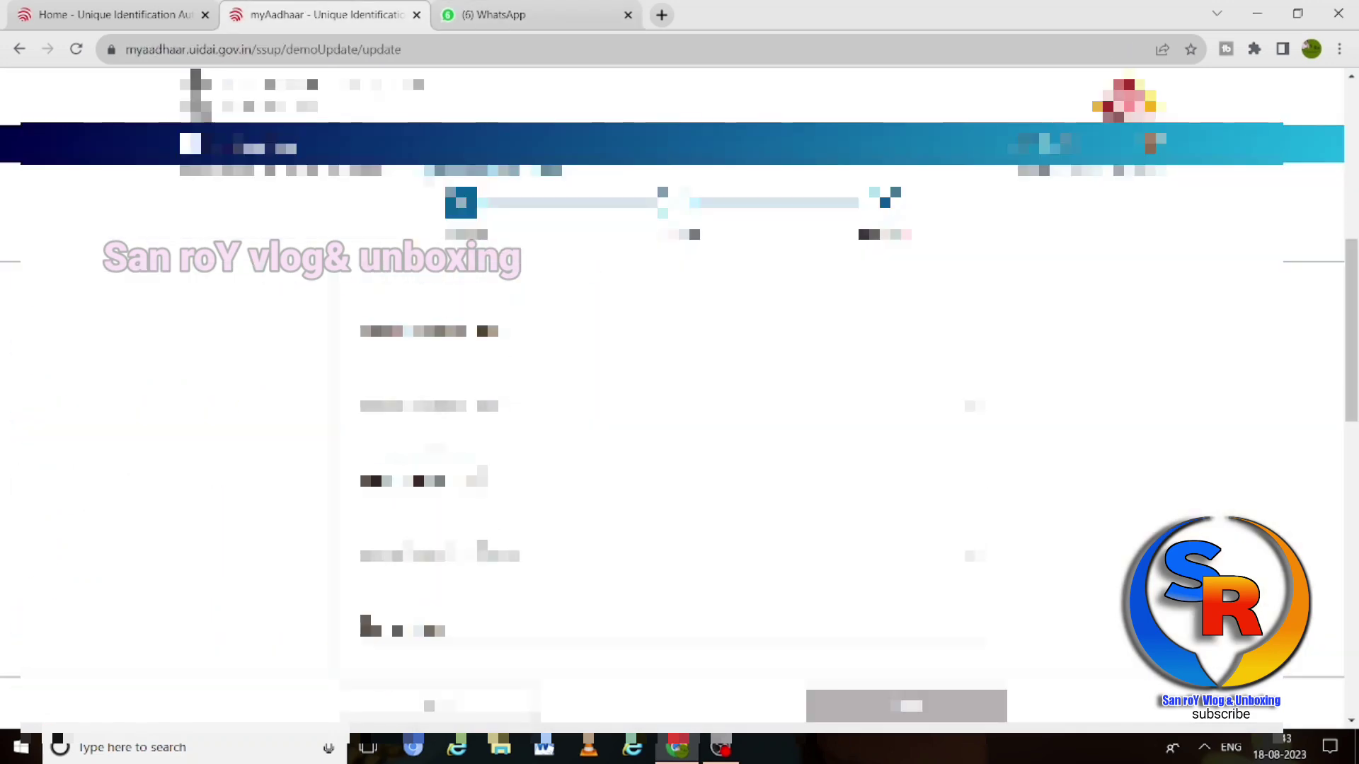
key(ctrl+Tab)
key(ctrl+shift+Tab)
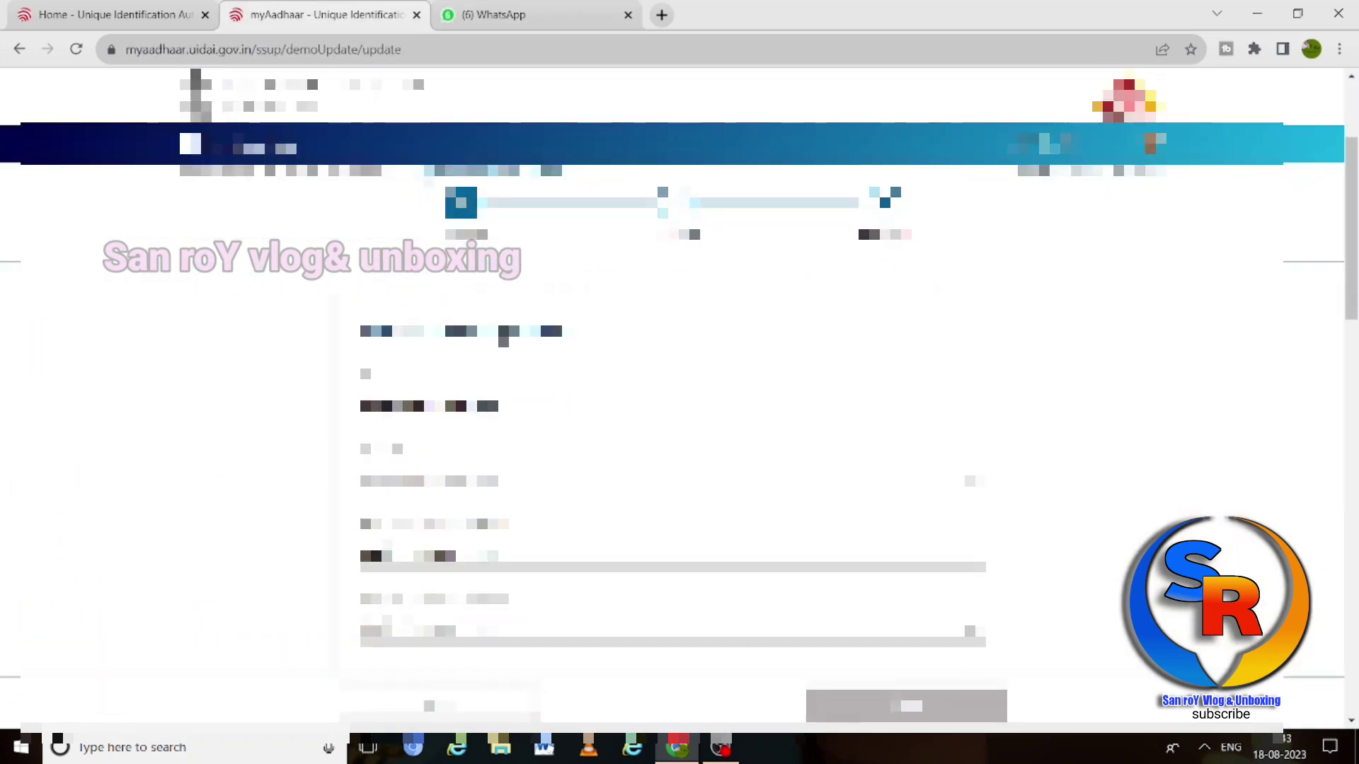
Fill in the street, area, landmark, pincode and remaining locality fields on the Aadhaar form from the WhatsApp chat.
key(ctrl+Tab)
key(ctrl+shift+Tab)
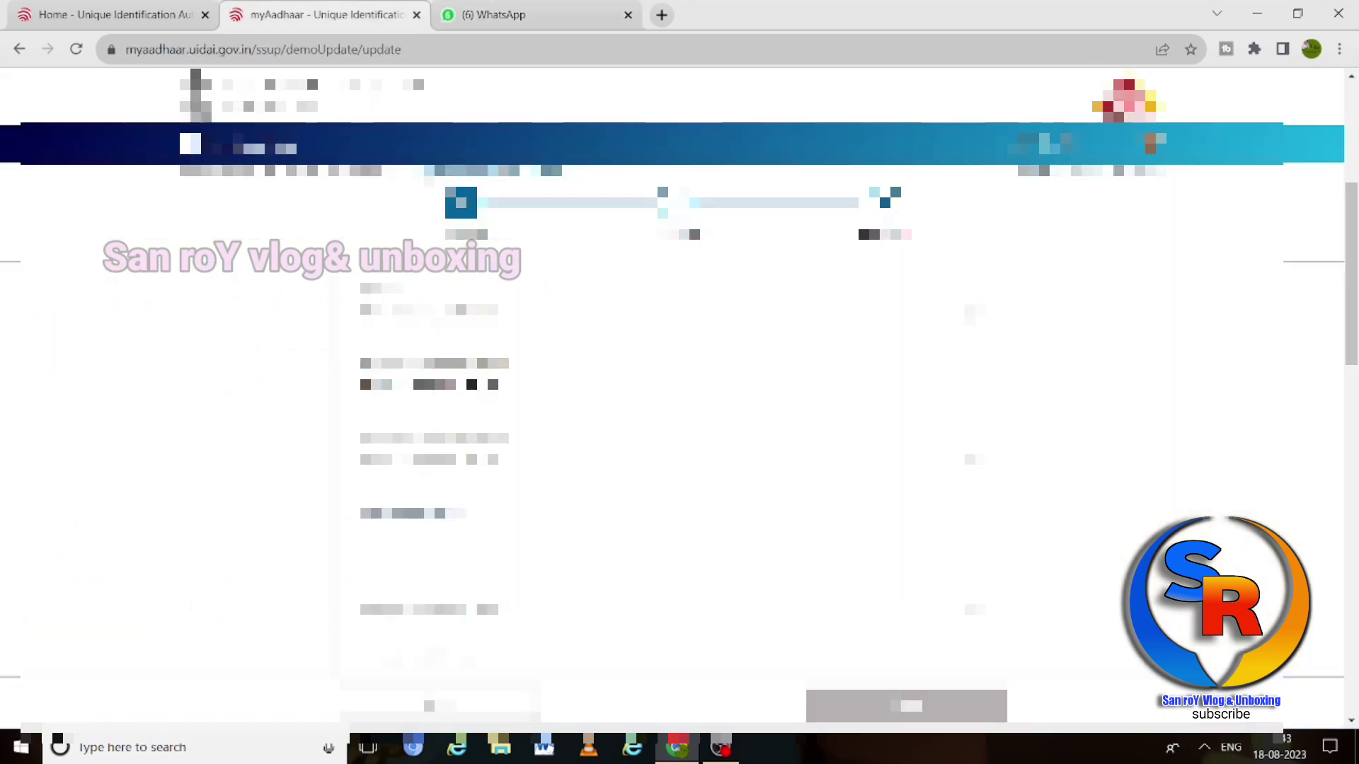
click(535, 7)
key(ctrl+shift+Tab)
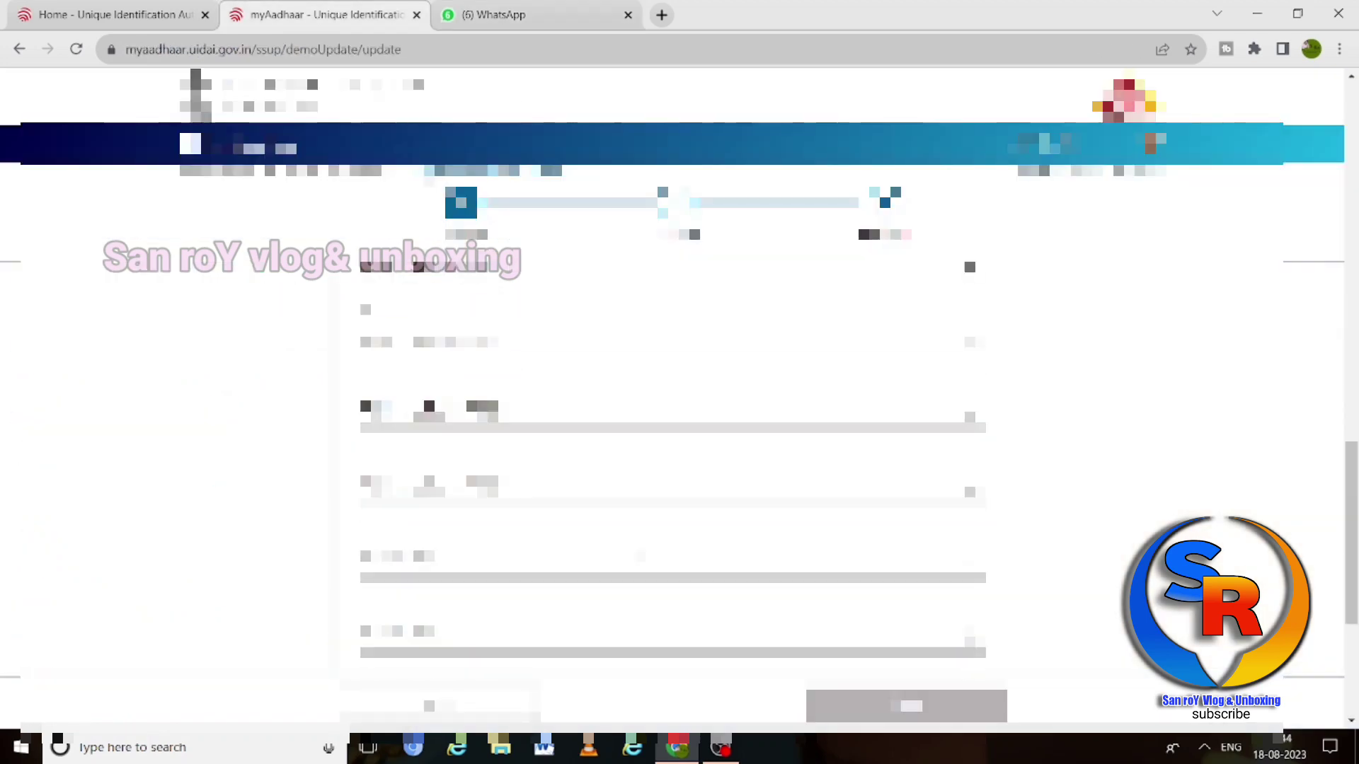
key(ctrl+Tab)
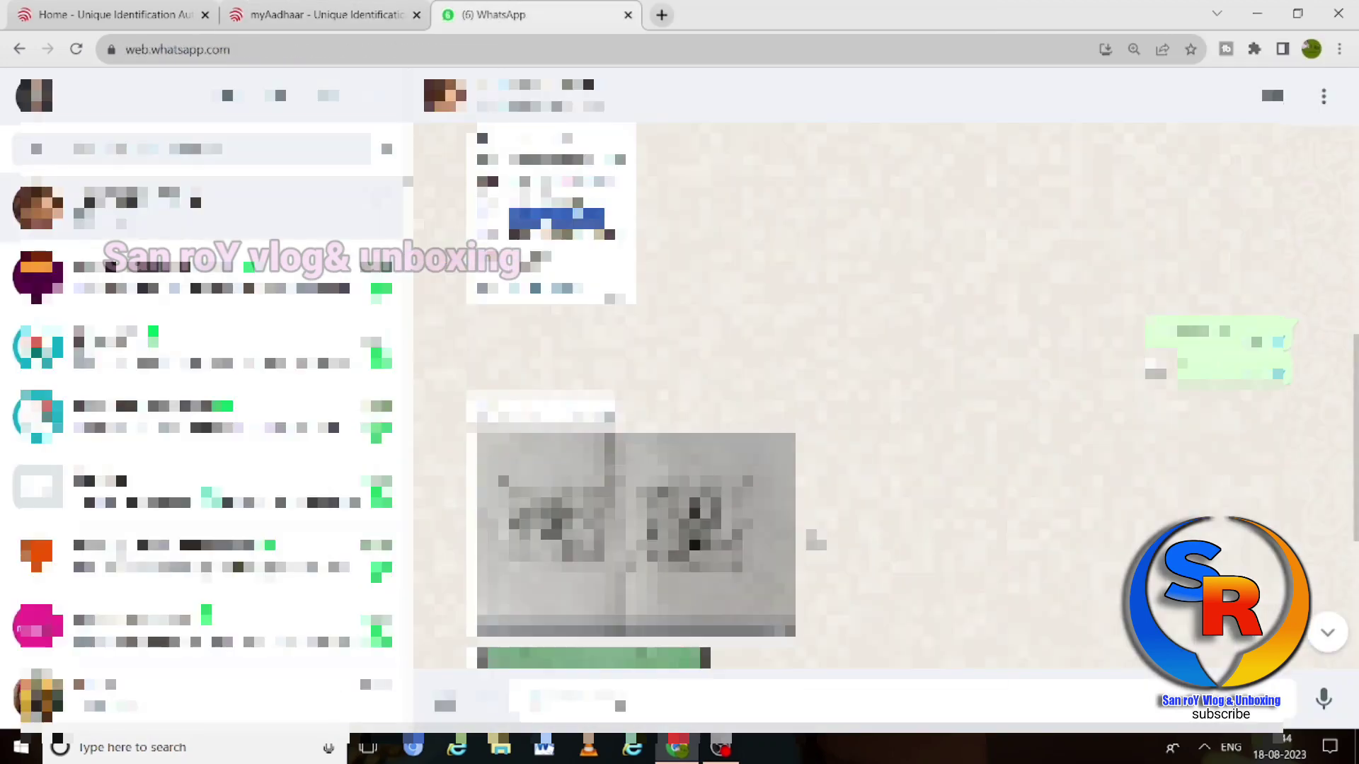
click(1118, 152)
key(ctrl+2)
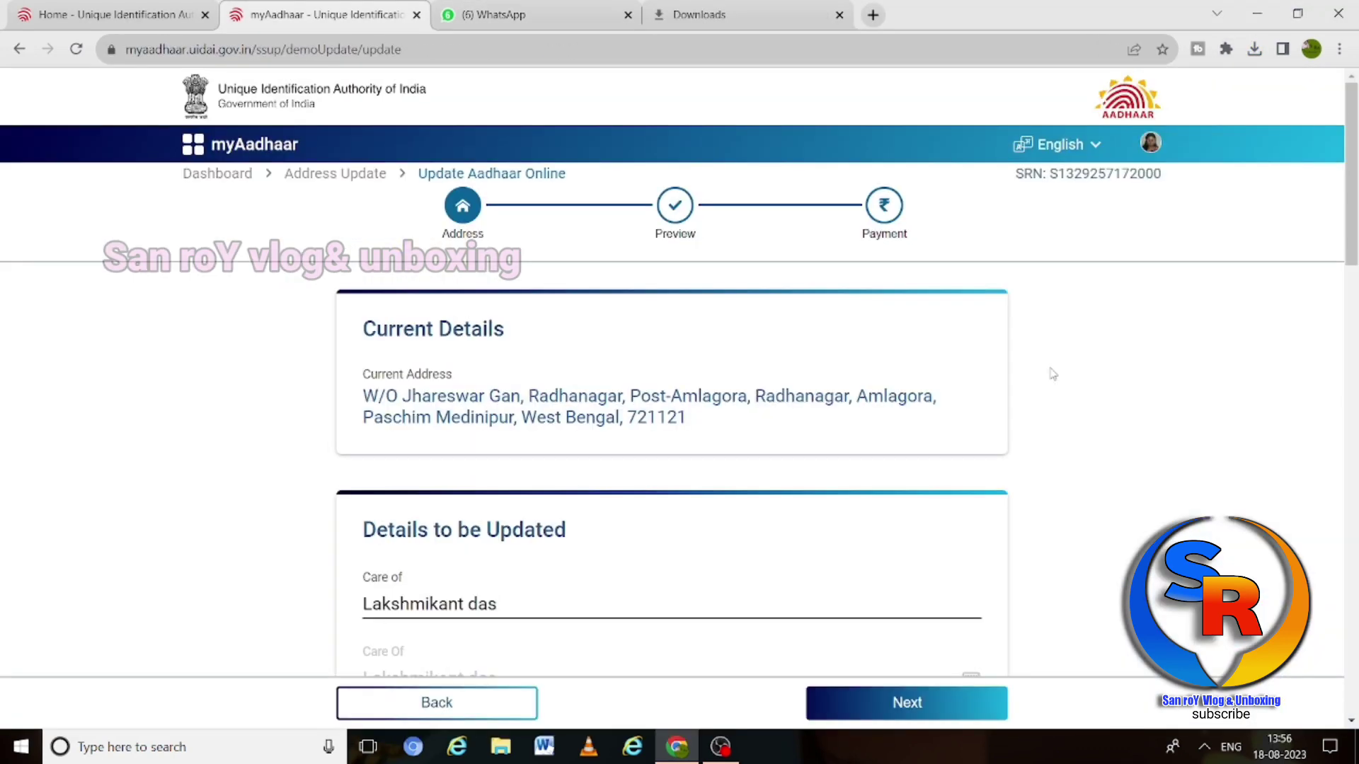
Review the completed address fields from Care of to Post Office, the supporting document type and the uploaded document.
scroll(1053, 373, down, 7)
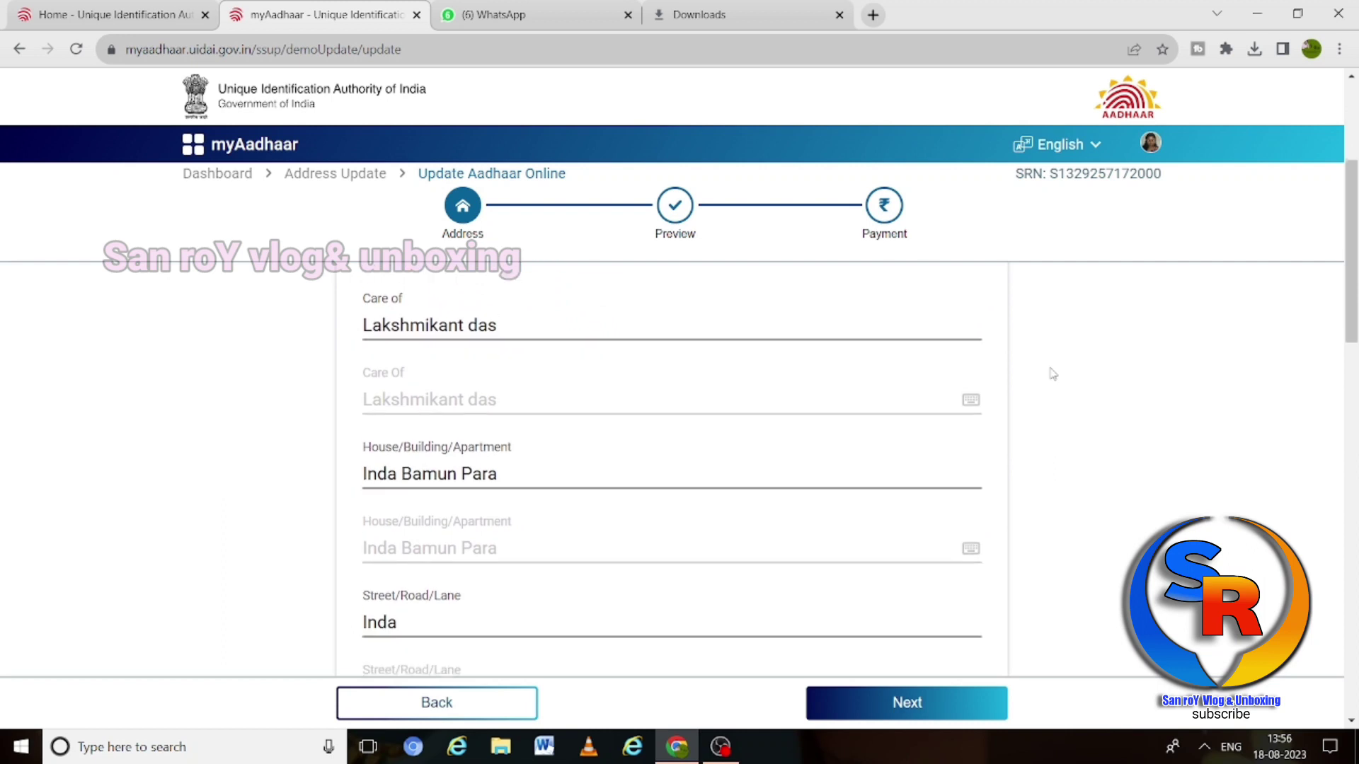
scroll(1052, 374, down, 6)
scroll(1053, 374, up, 15)
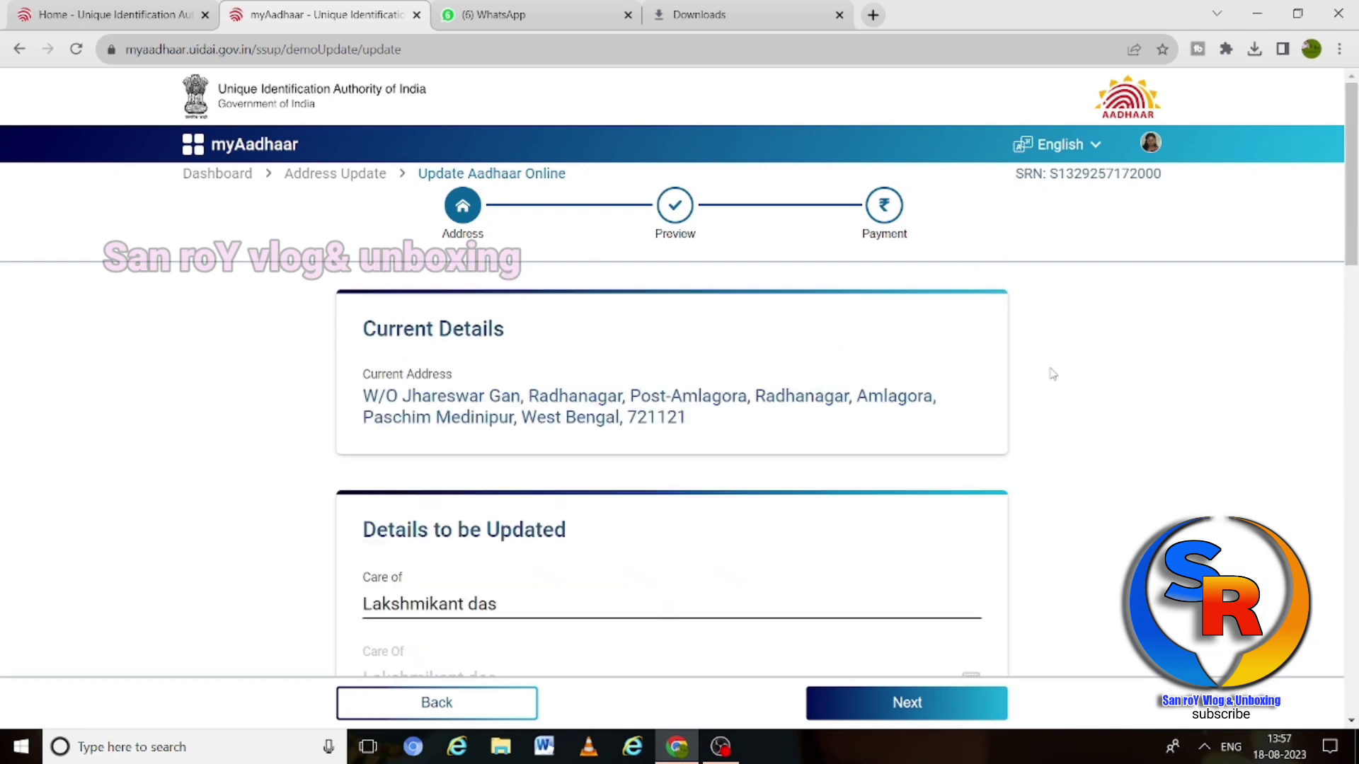
scroll(705, 579, down, 2)
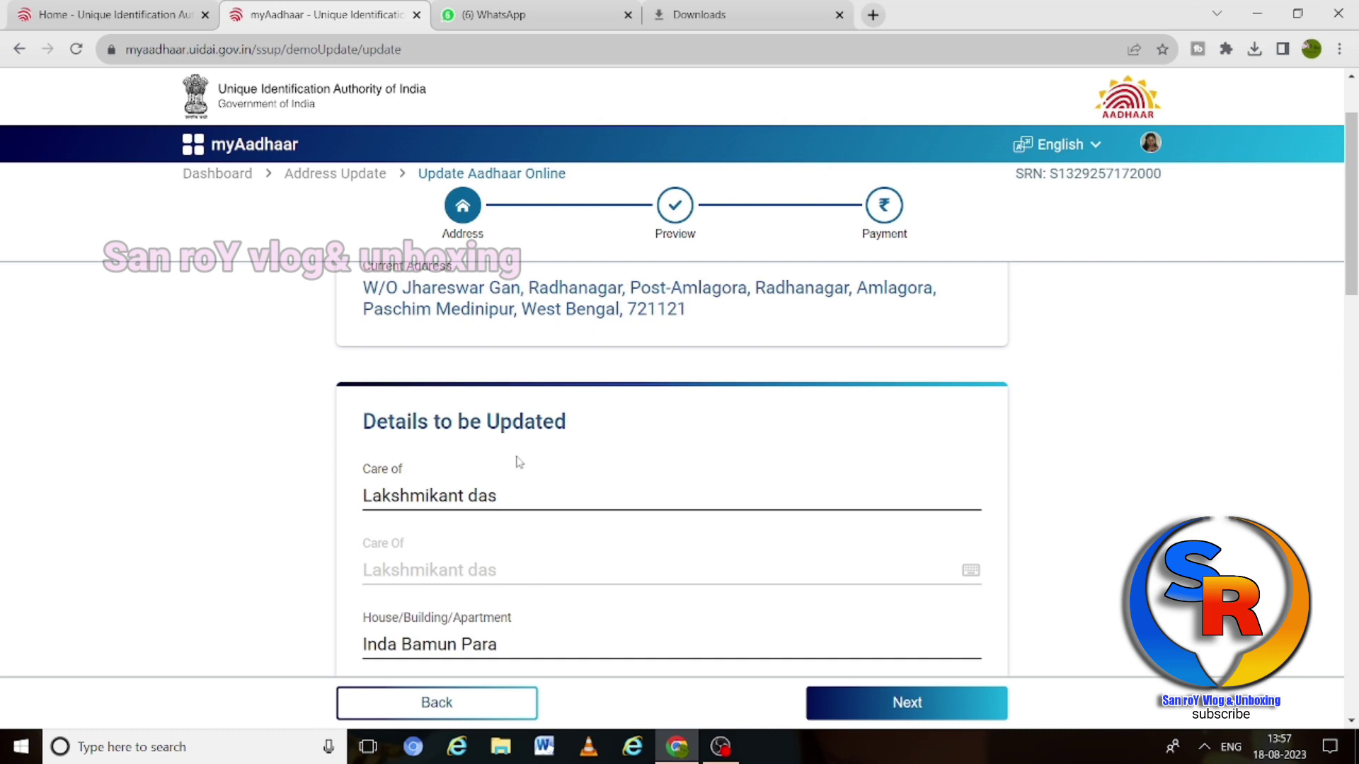
scroll(519, 462, down, 2)
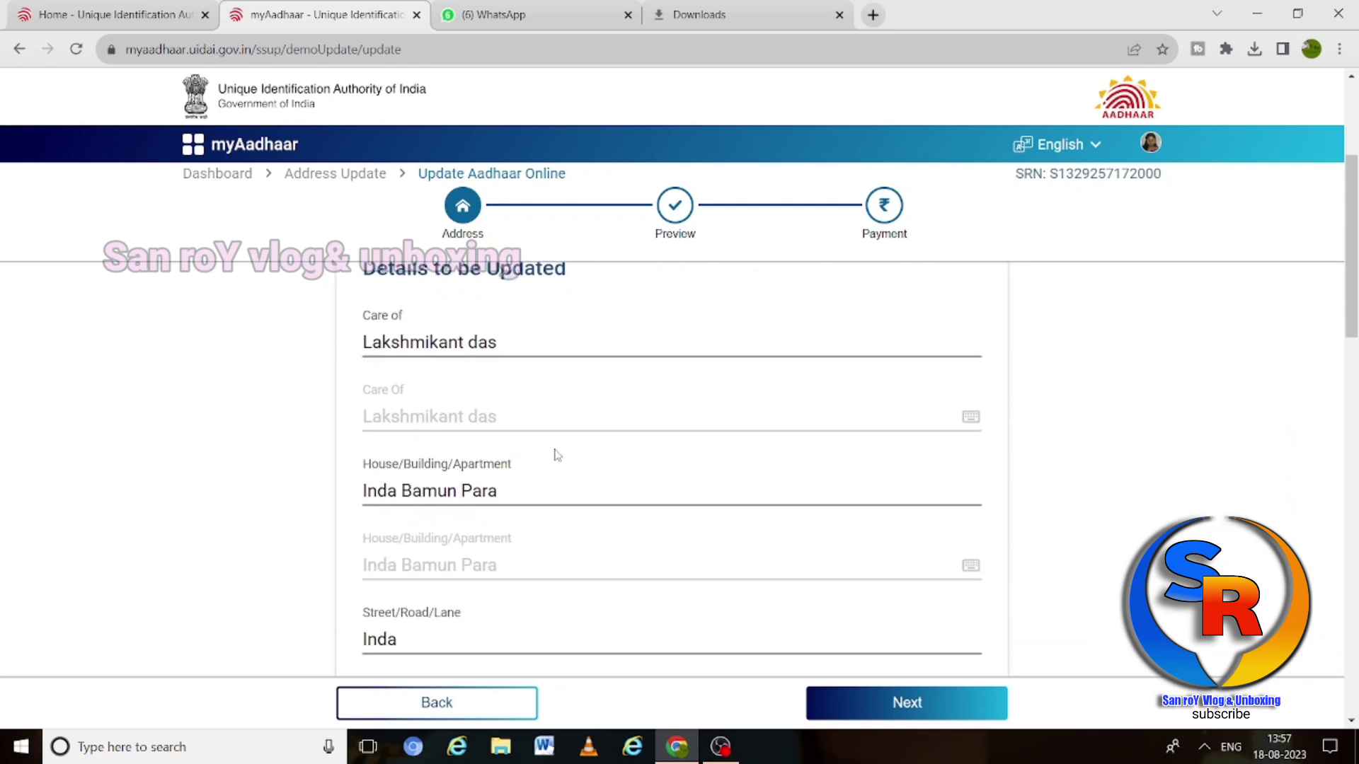
scroll(557, 455, down, 2)
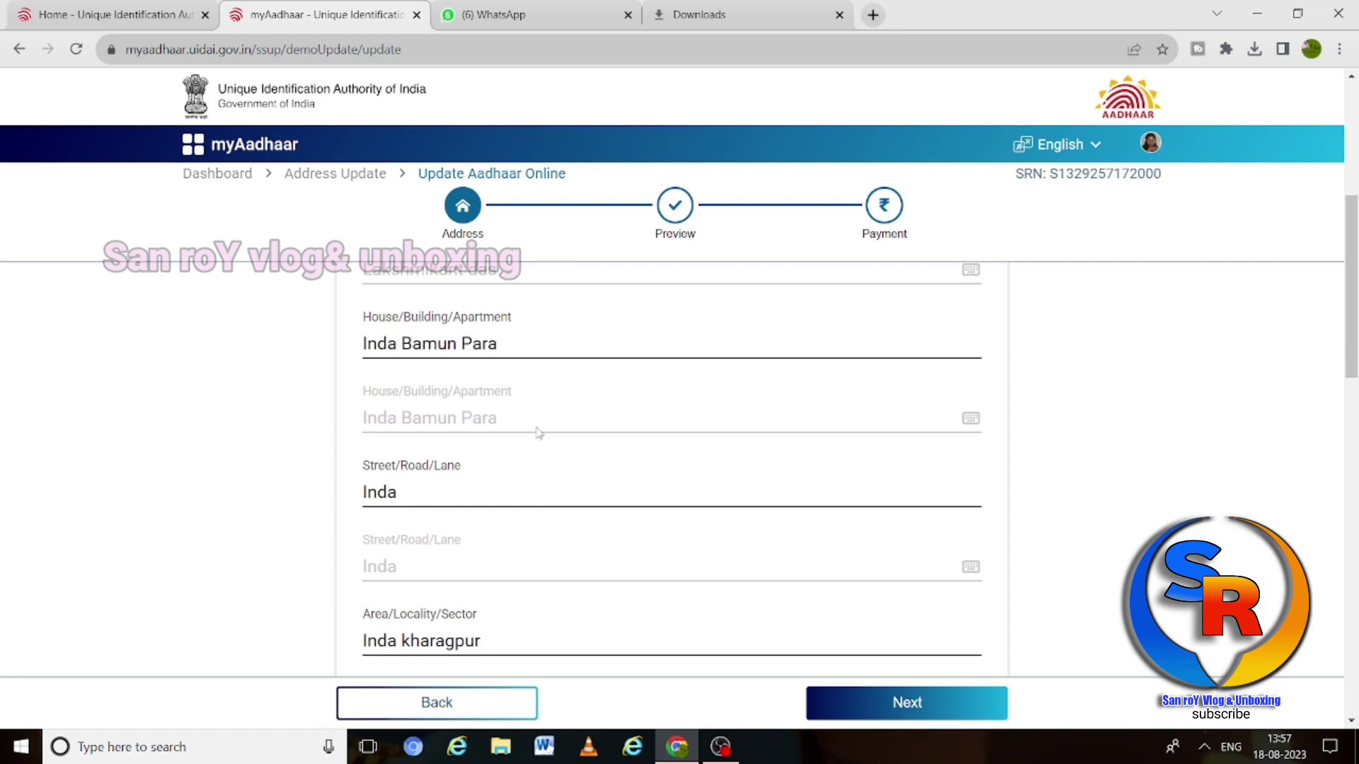
scroll(526, 356, down, 2)
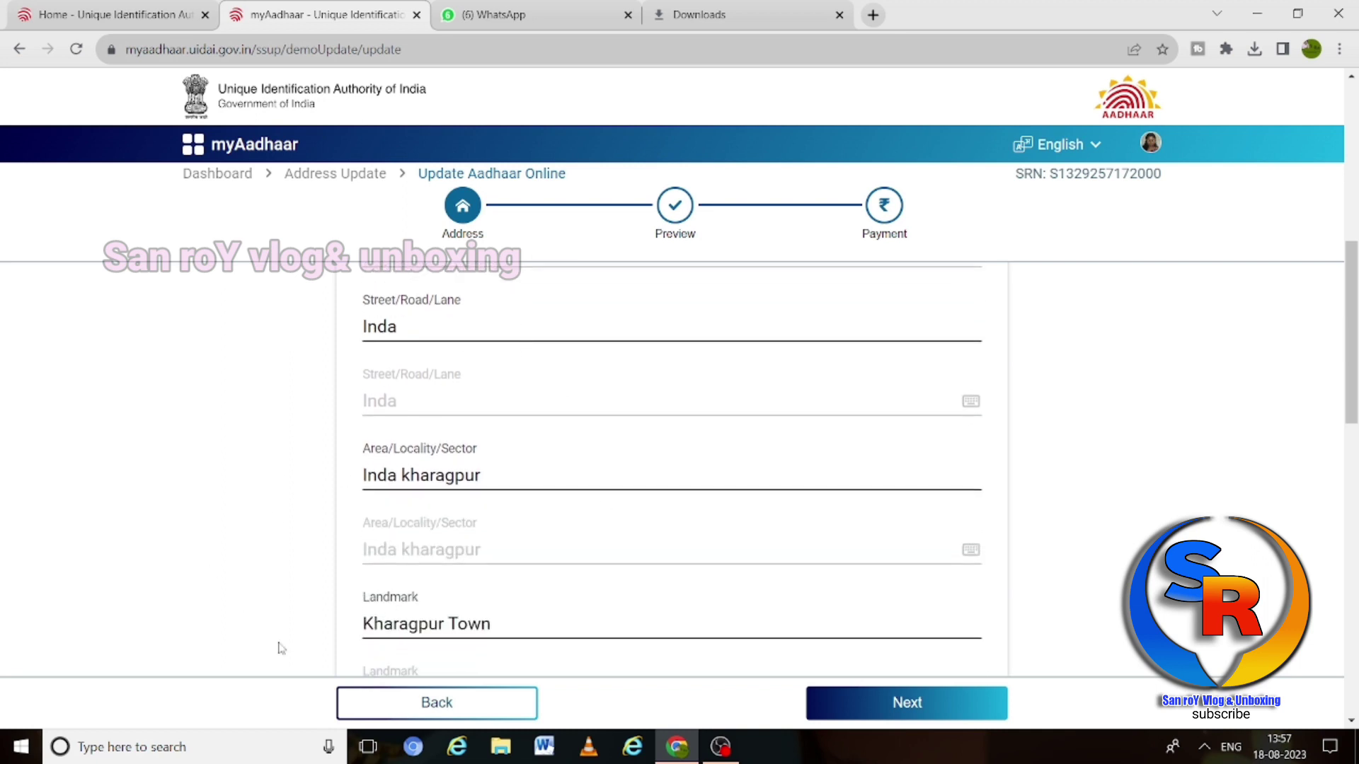
scroll(280, 647, down, 3)
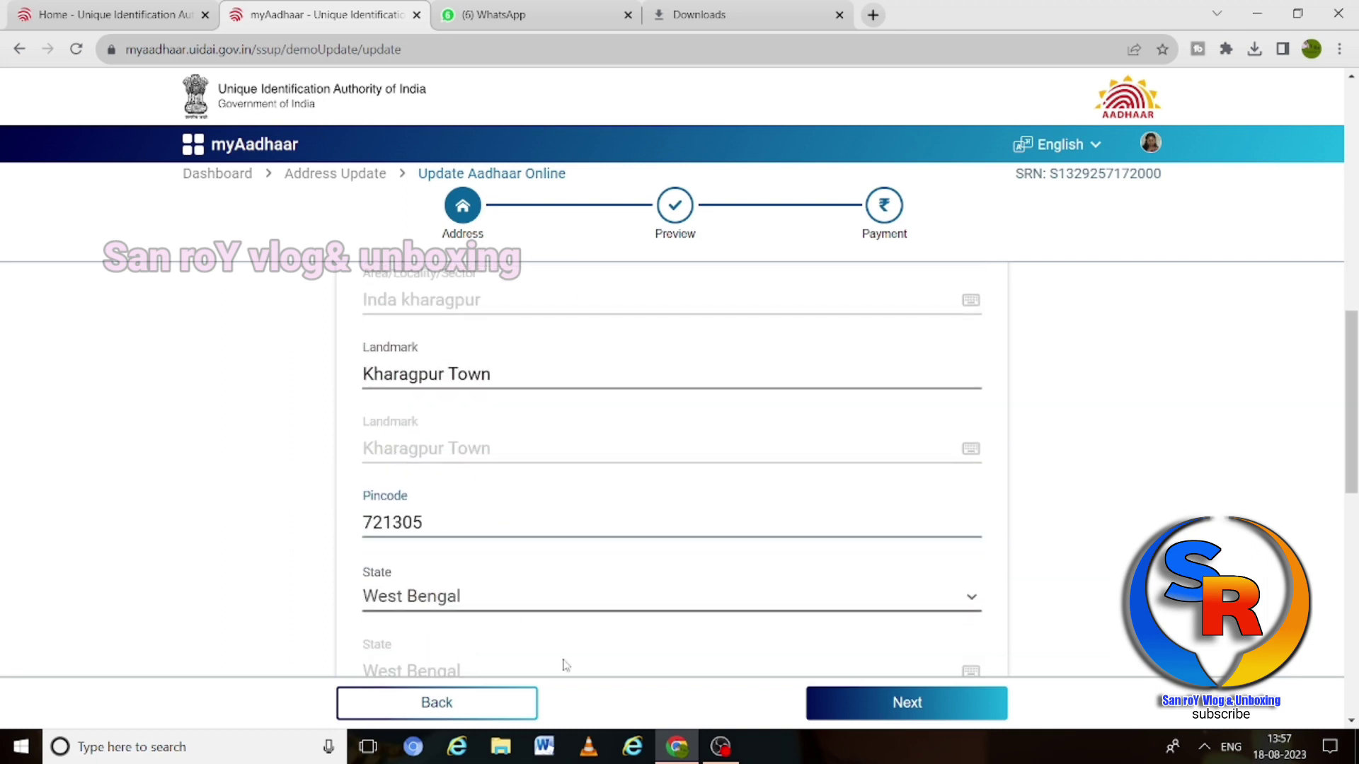
scroll(520, 450, down, 5)
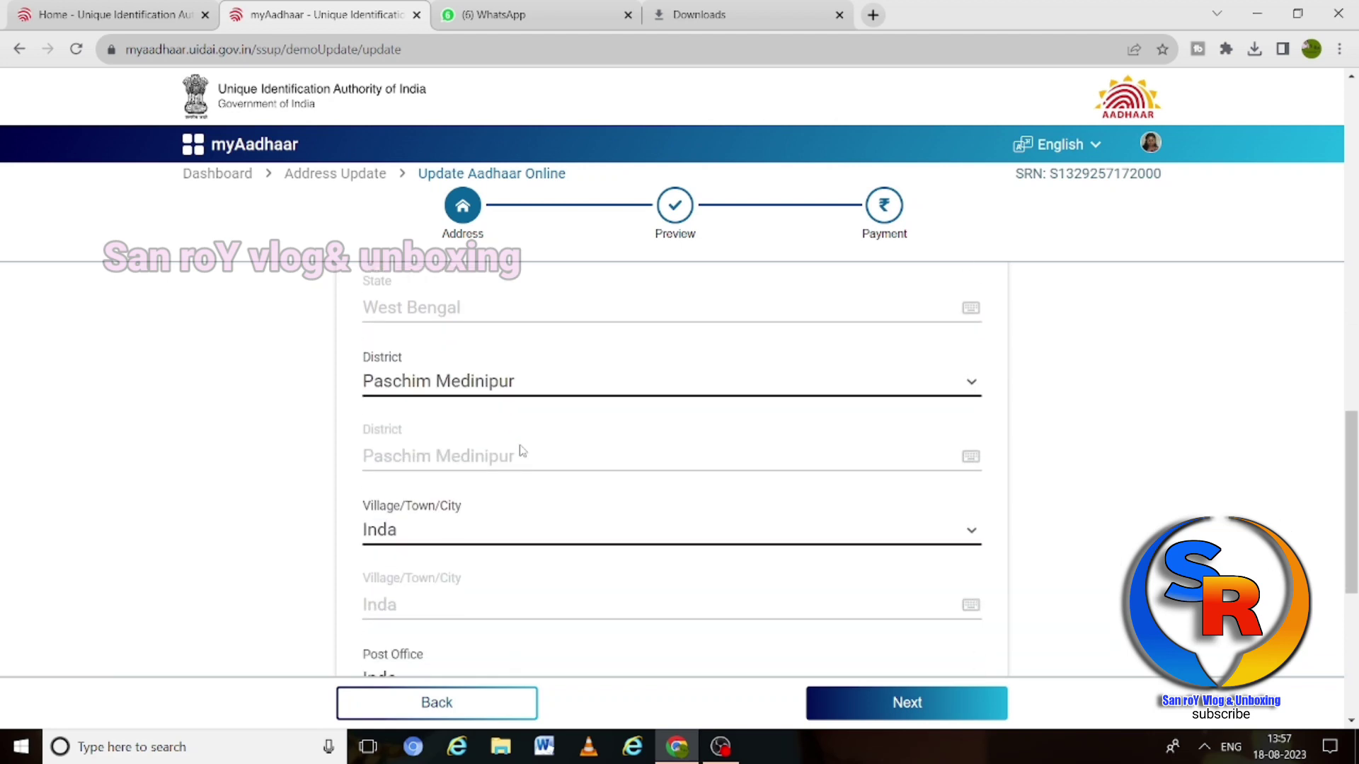
scroll(583, 522, down, 5)
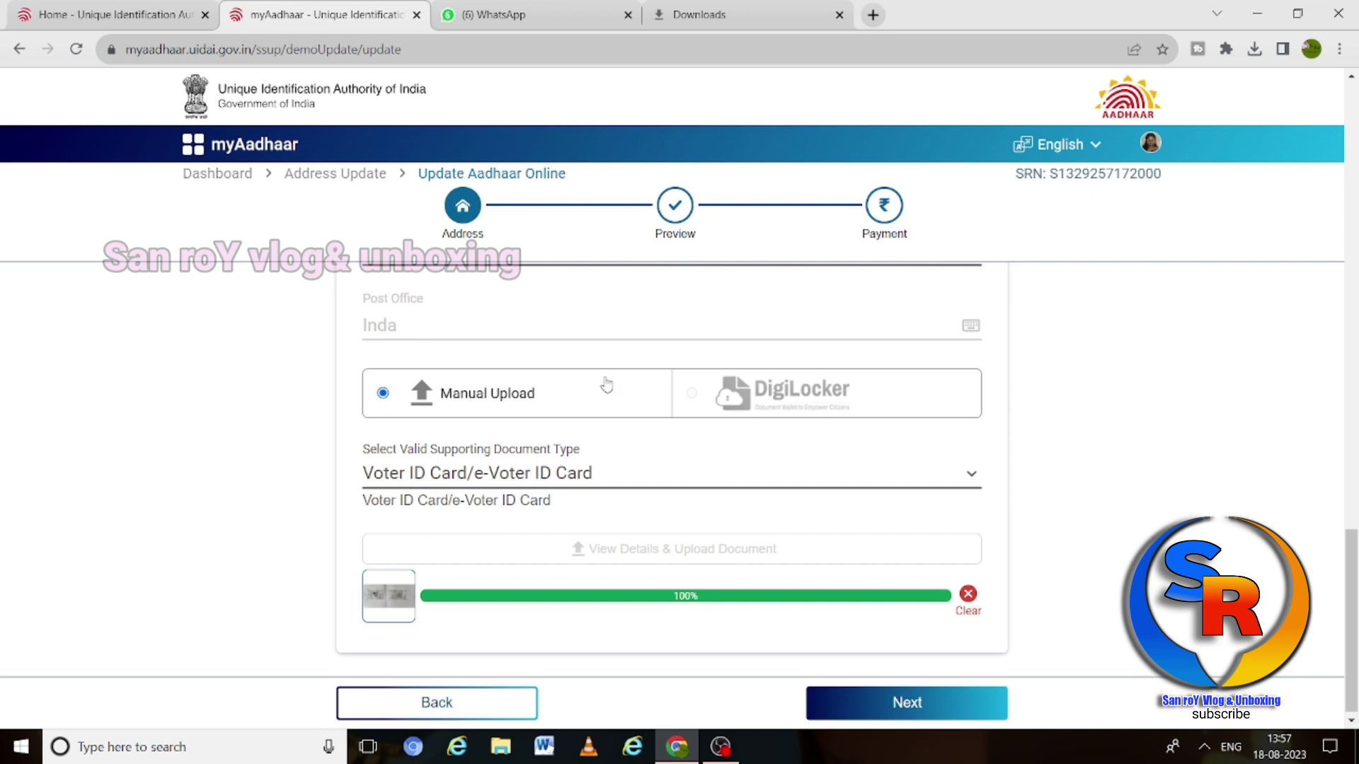
Review the completed form and the list of accepted supporting document types, keeping Voter ID Card/e-Voter ID Card selected.
scroll(606, 385, up, 9)
scroll(607, 386, down, 6)
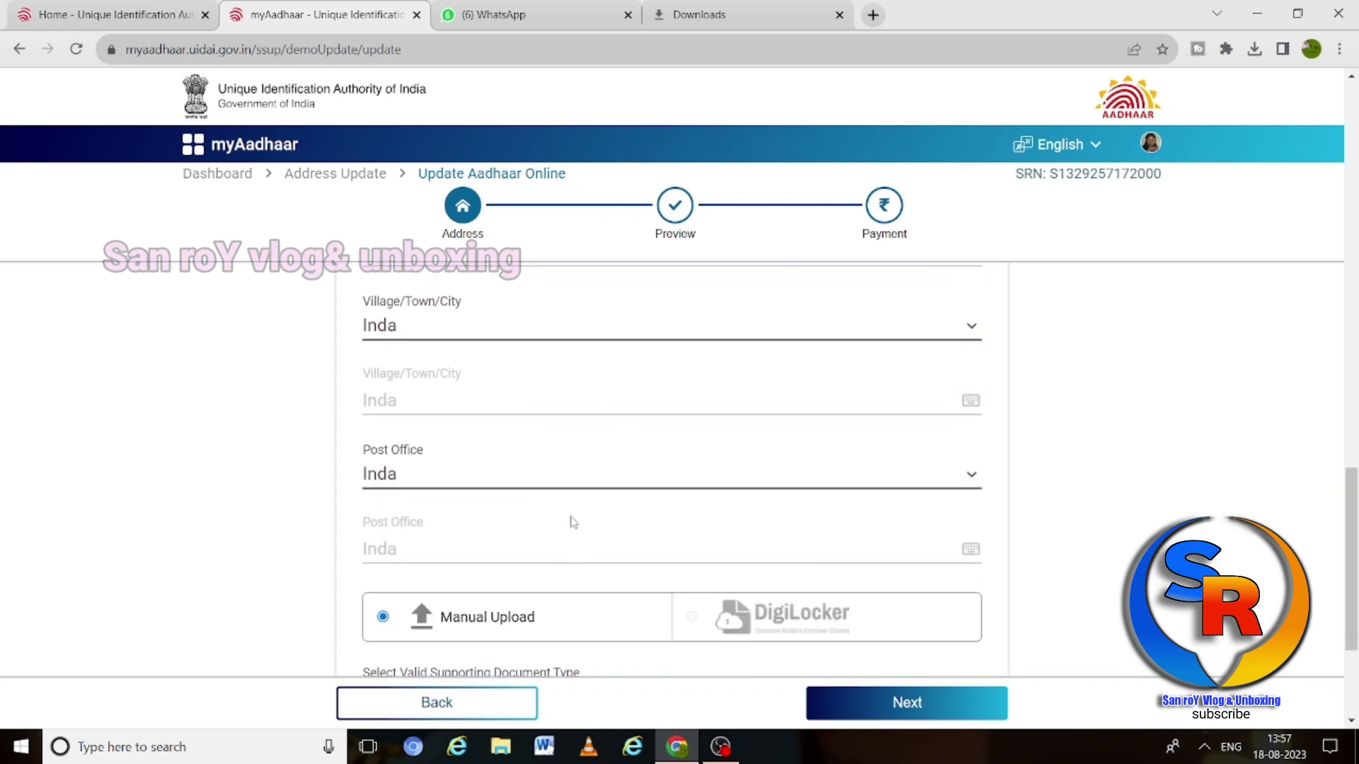
scroll(573, 522, down, 3)
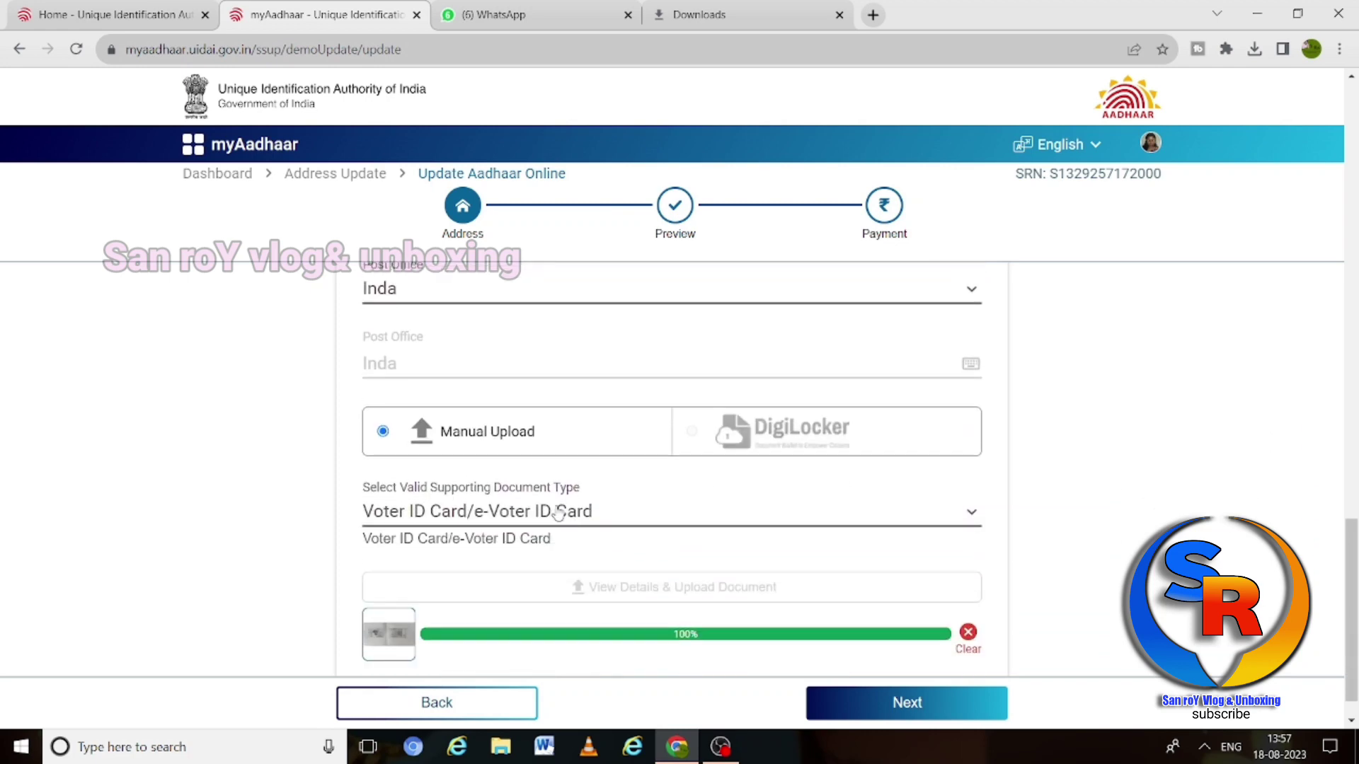
click(559, 513)
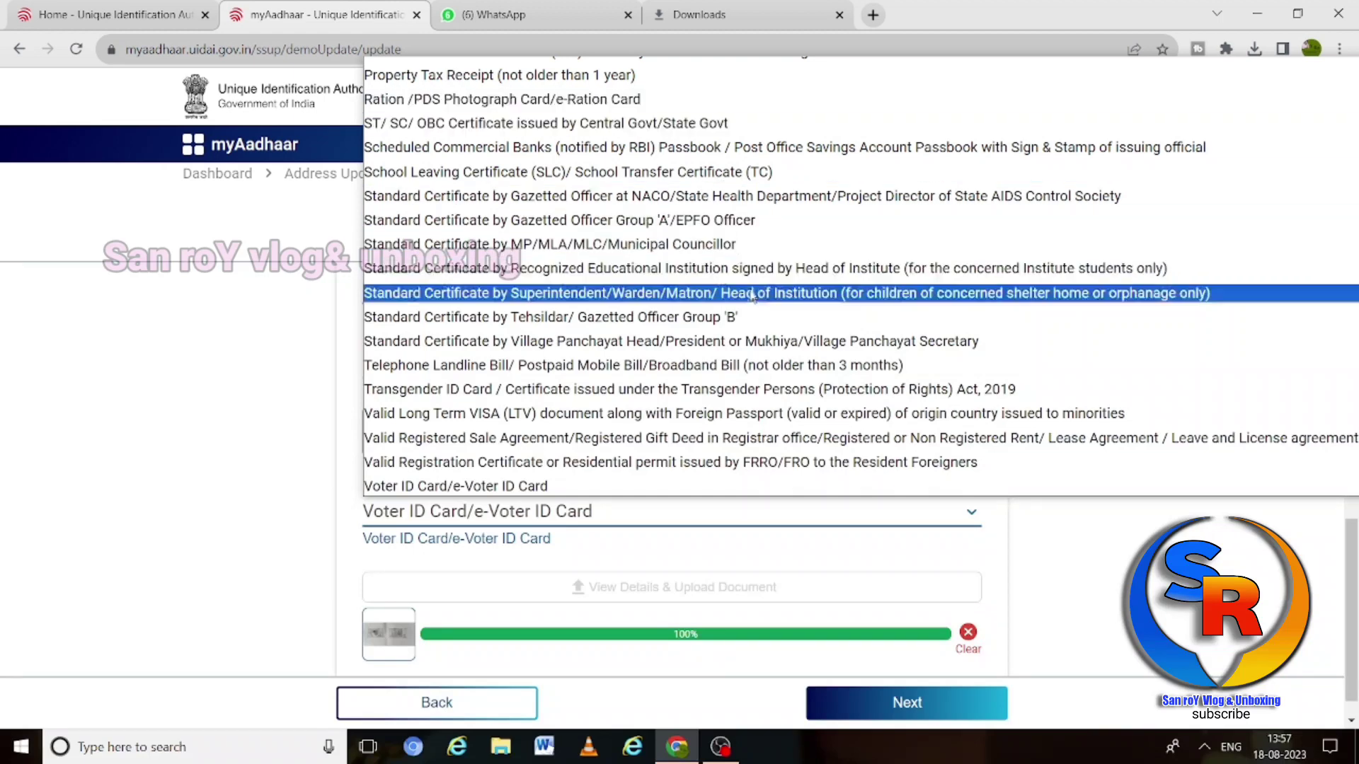
scroll(744, 439, down, 1)
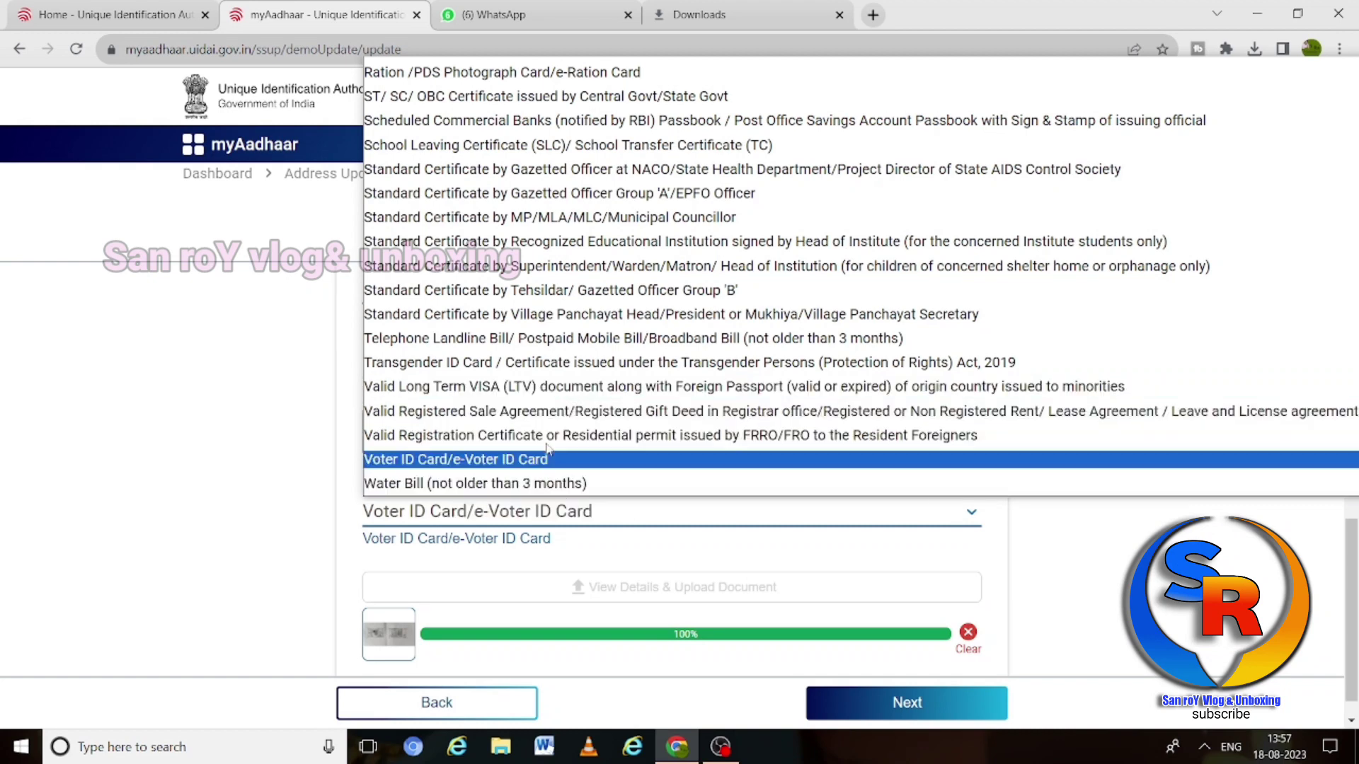
scroll(540, 416, up, 2)
scroll(540, 416, up, 1)
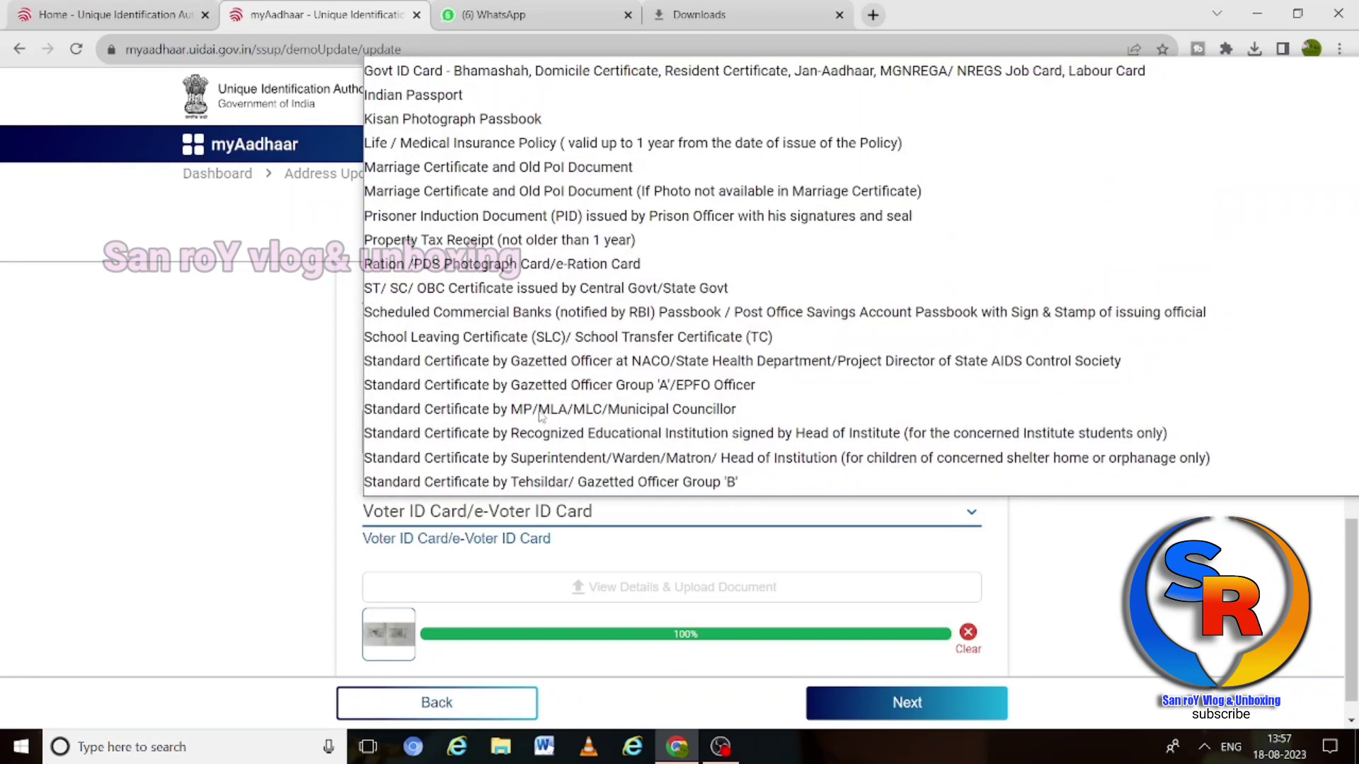
scroll(540, 416, up, 2)
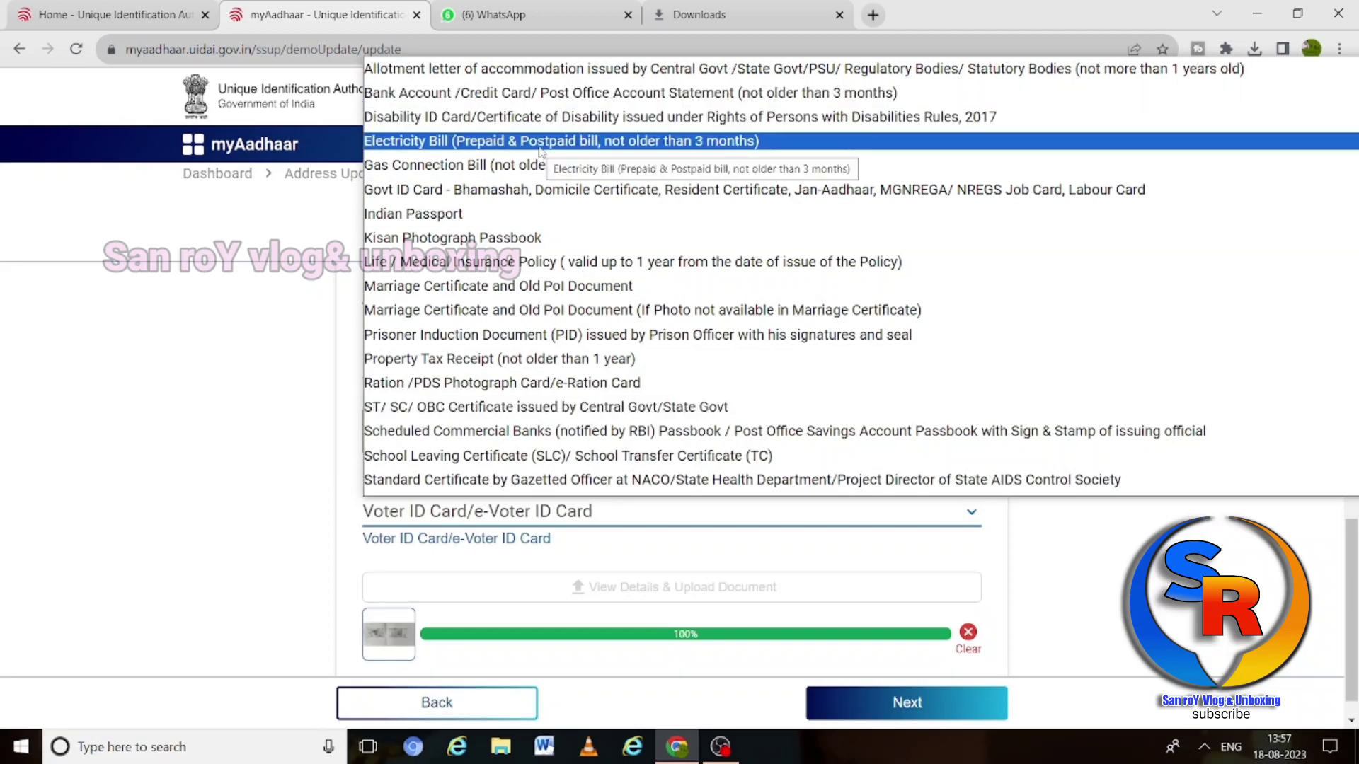
scroll(478, 223, down, 5)
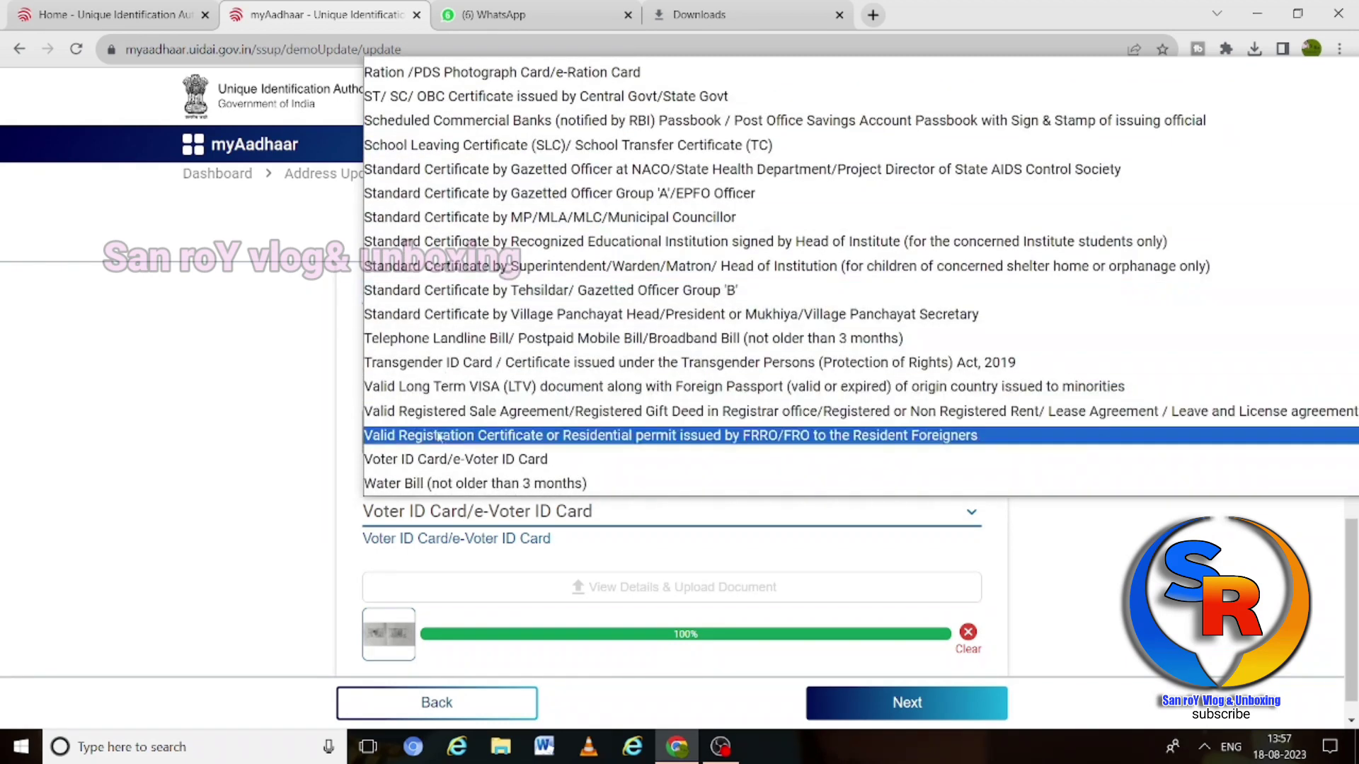
click(423, 462)
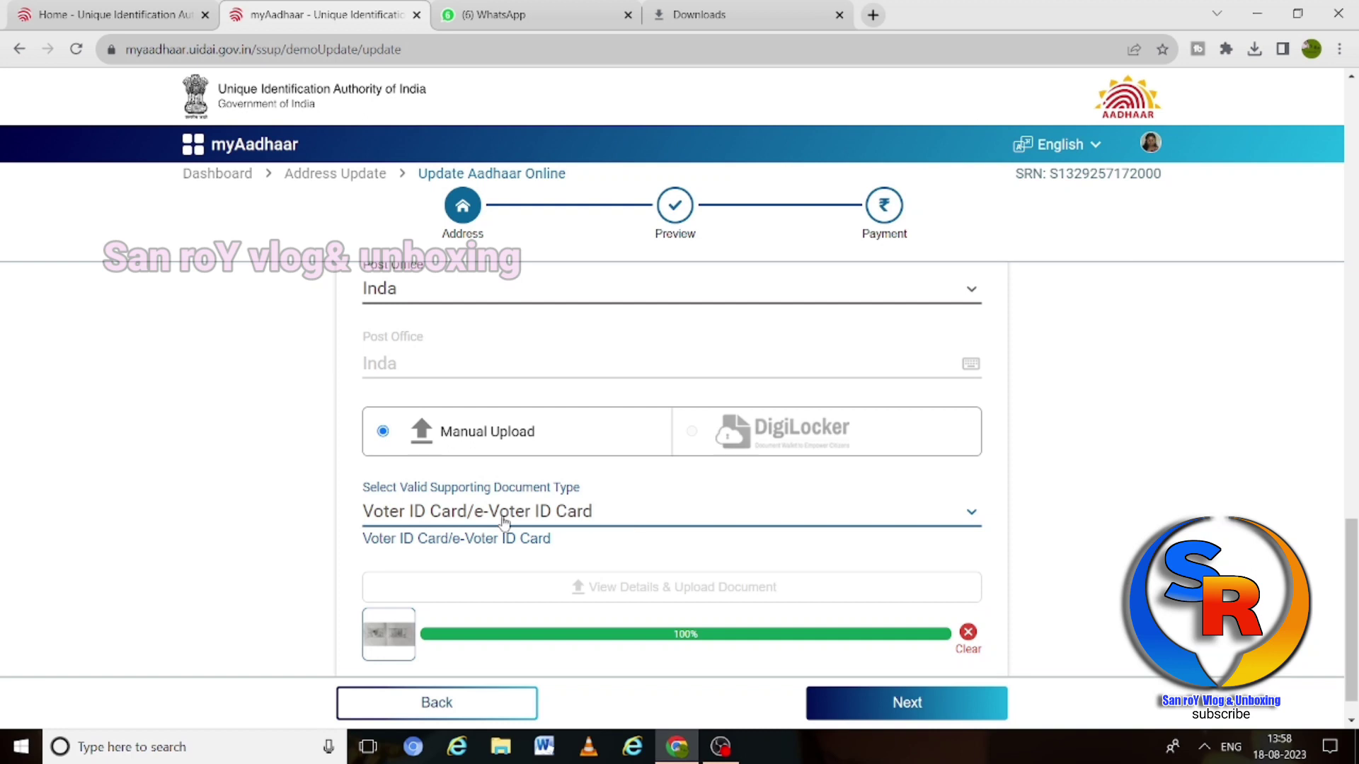
Continue to the address preview, accept the transliteration and true-information declarations, and proceed to the payment stage.
scroll(504, 523, down, 1)
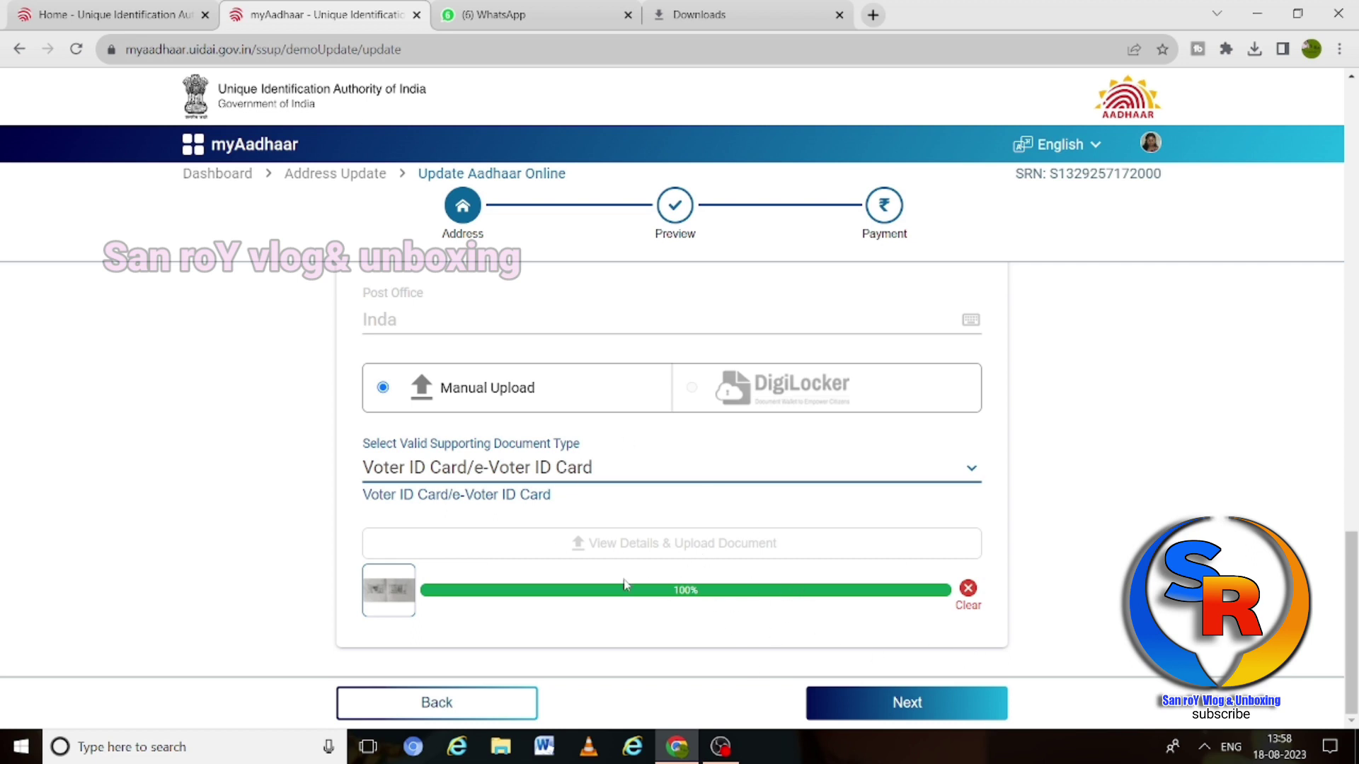
click(860, 708)
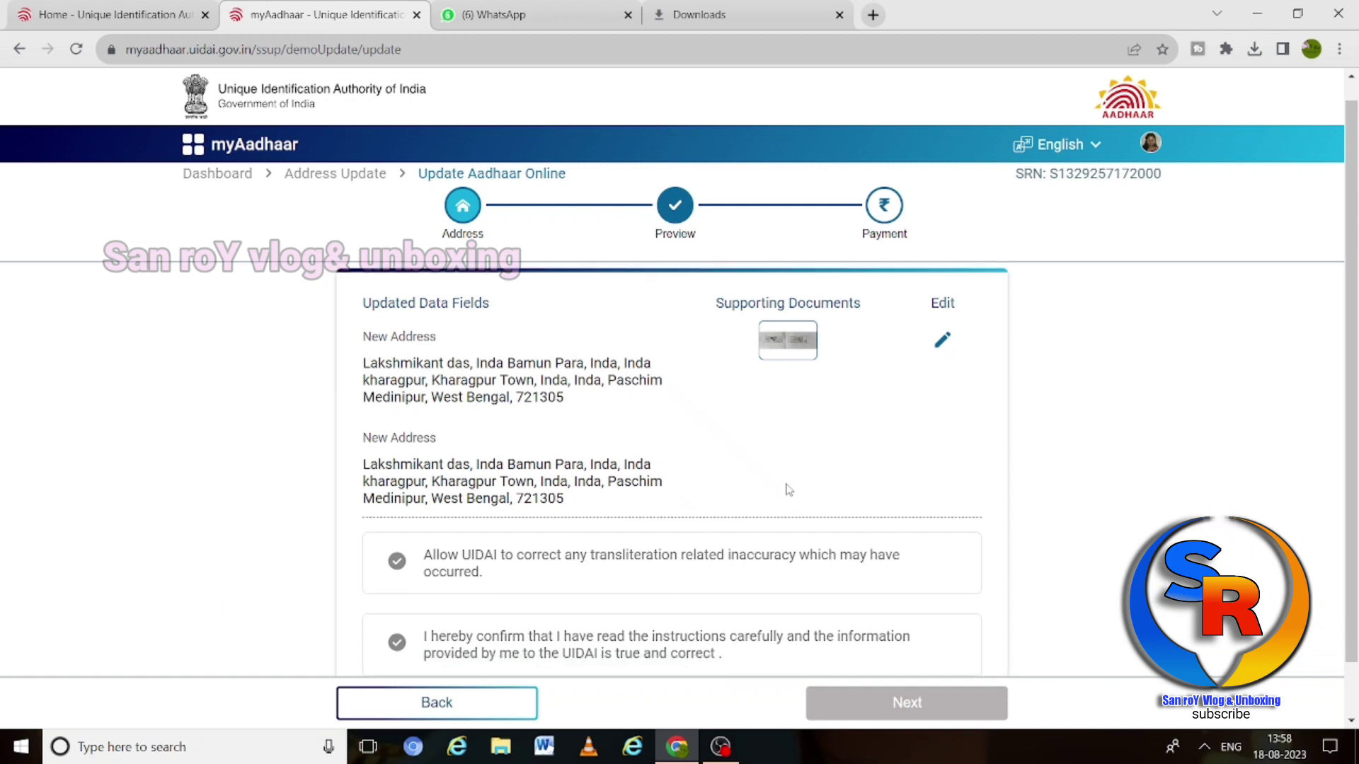
scroll(788, 490, down, 1)
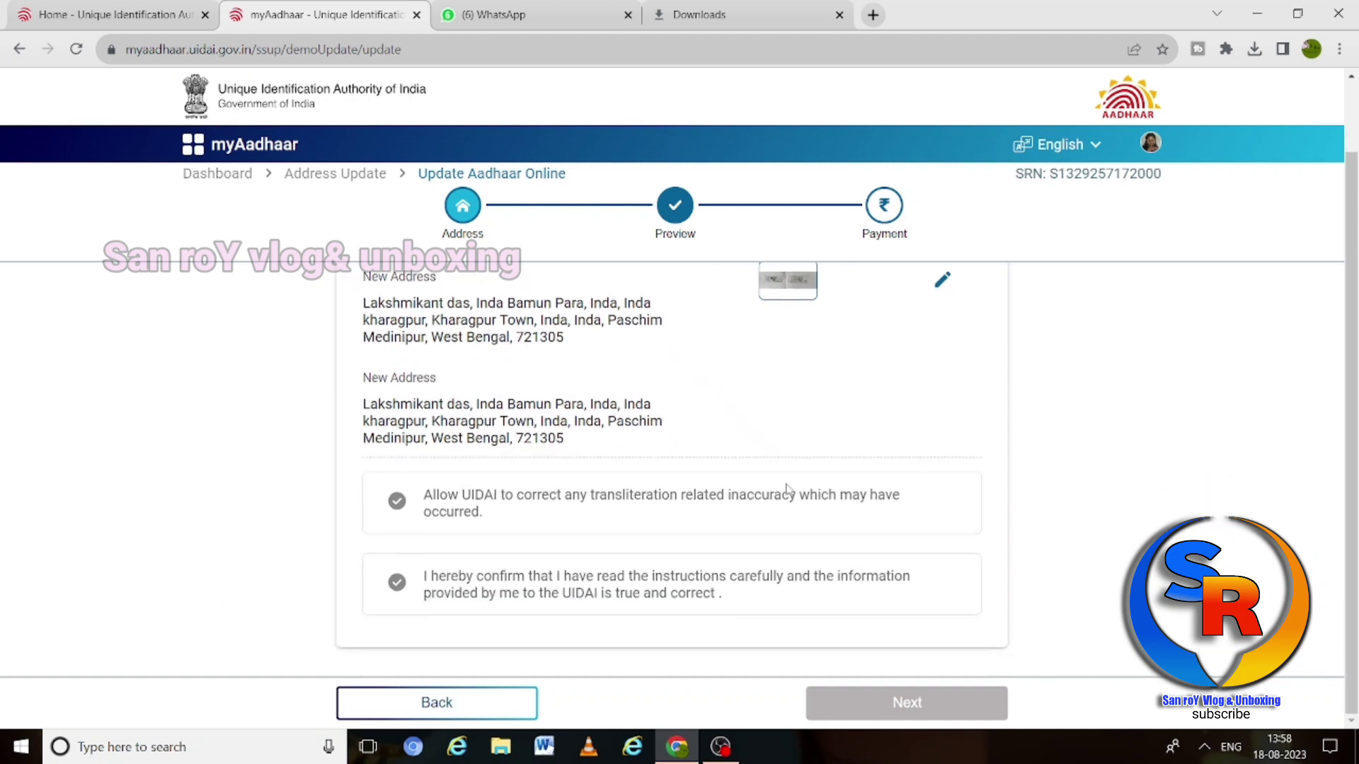
click(399, 503)
click(398, 585)
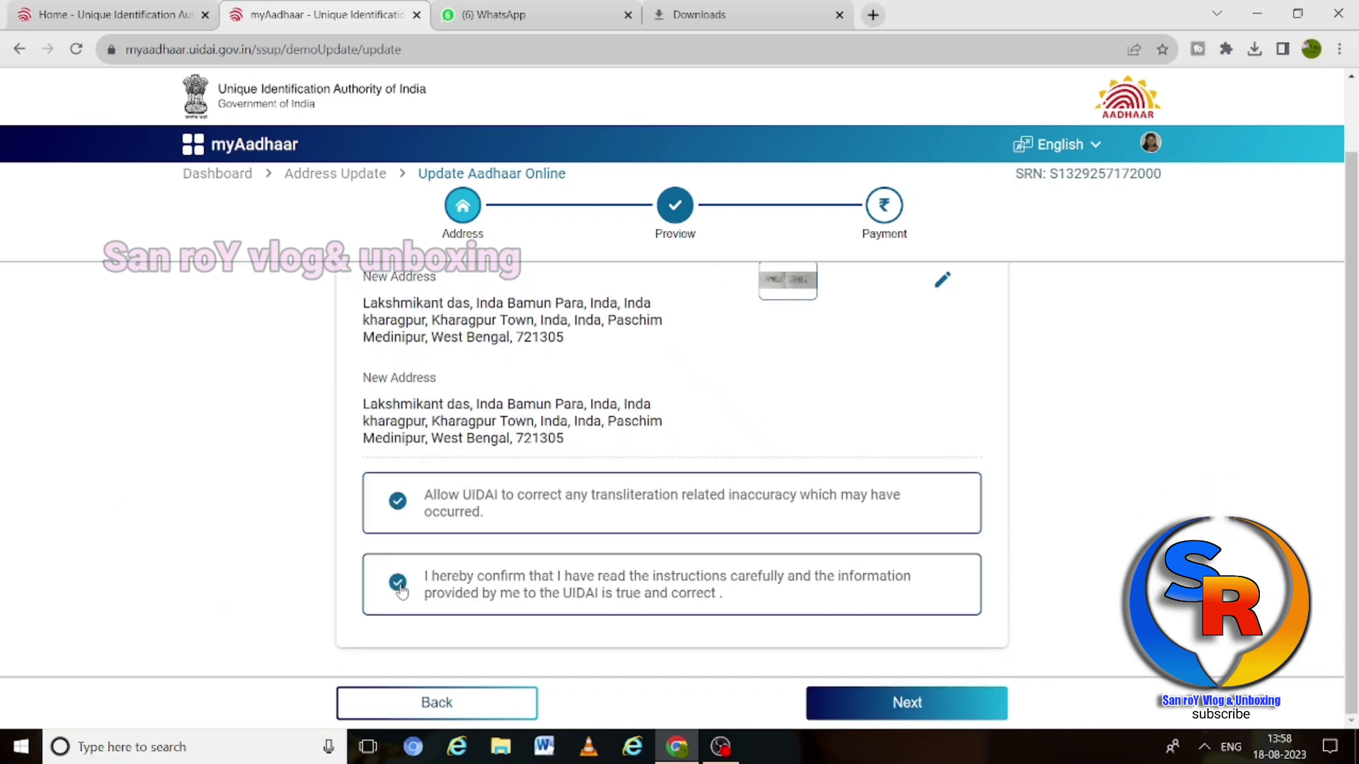
click(853, 699)
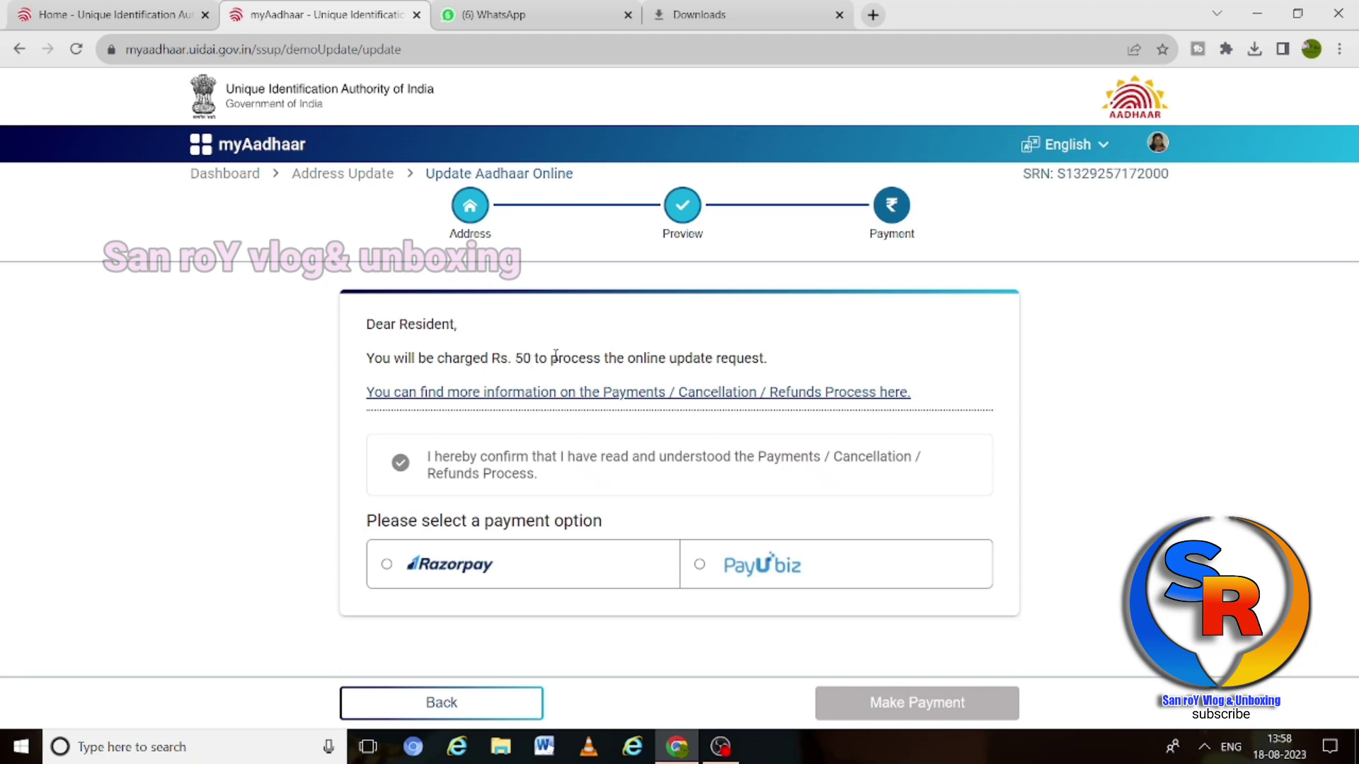
Accept the Payments / Cancellation / Refunds declaration, choose Razorpay, and start the Rs. 50 payment, checking the available payment methods.
click(401, 465)
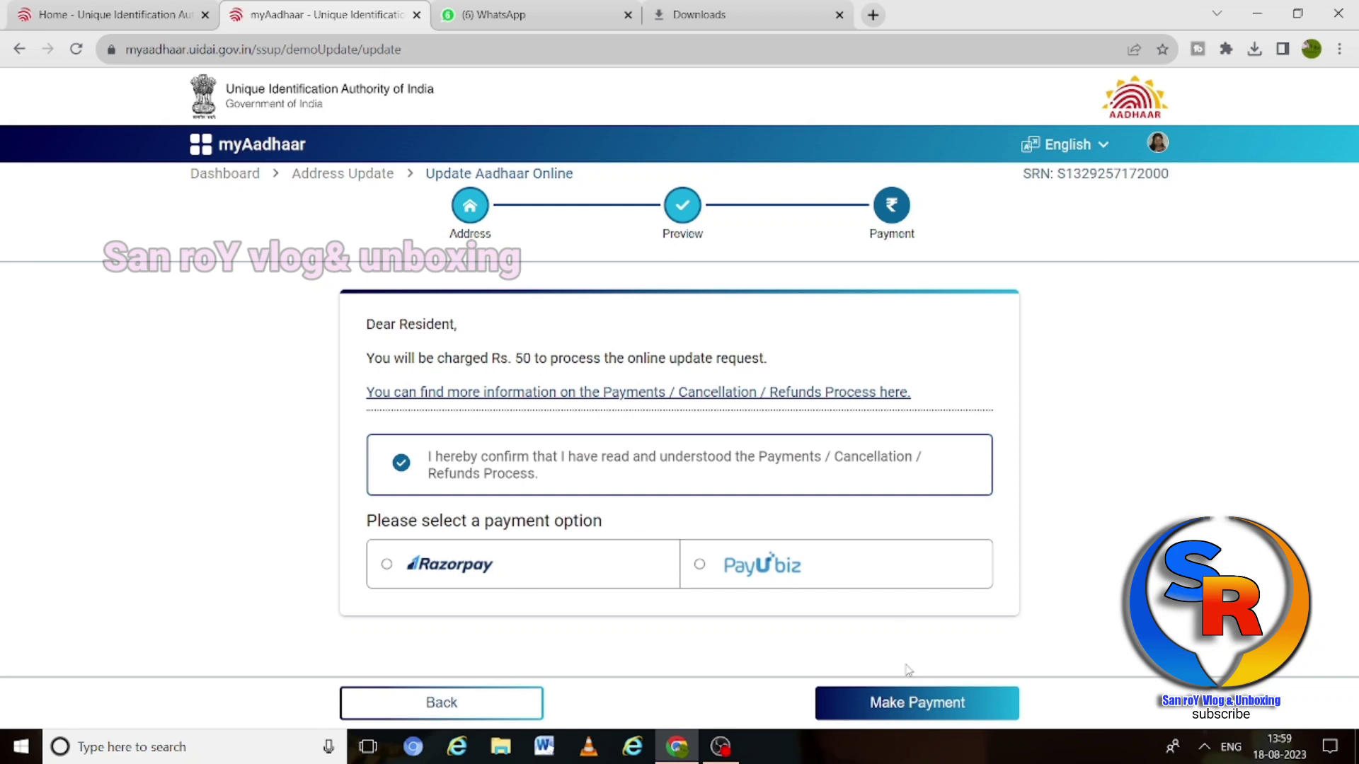
click(889, 701)
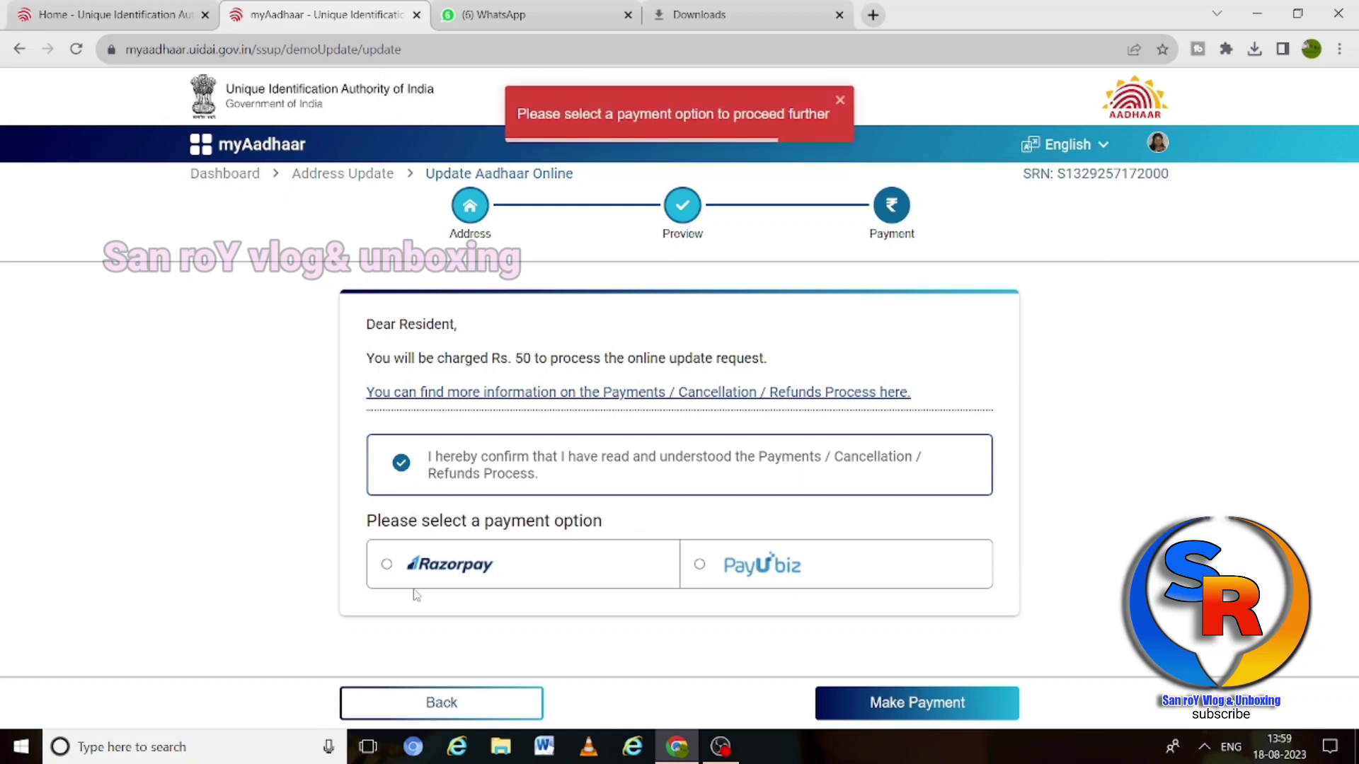
click(386, 566)
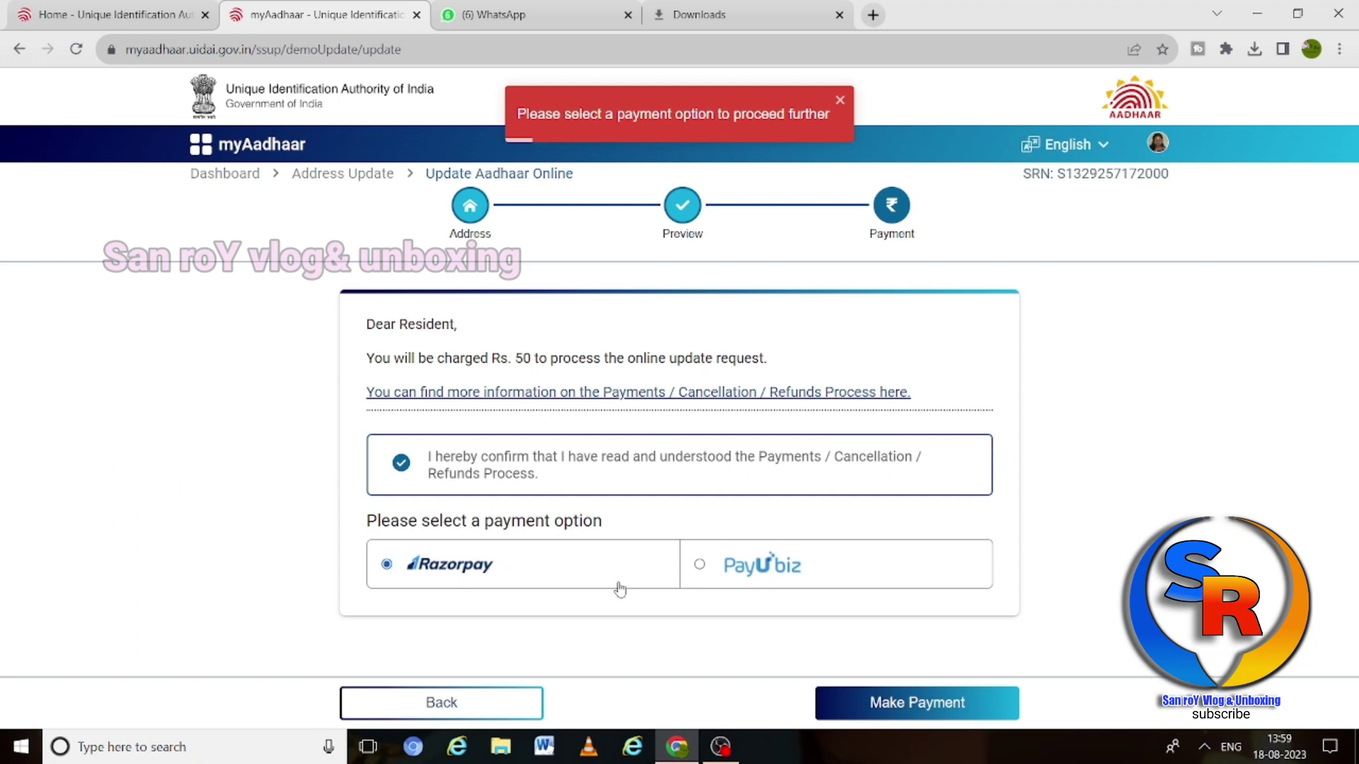
click(914, 703)
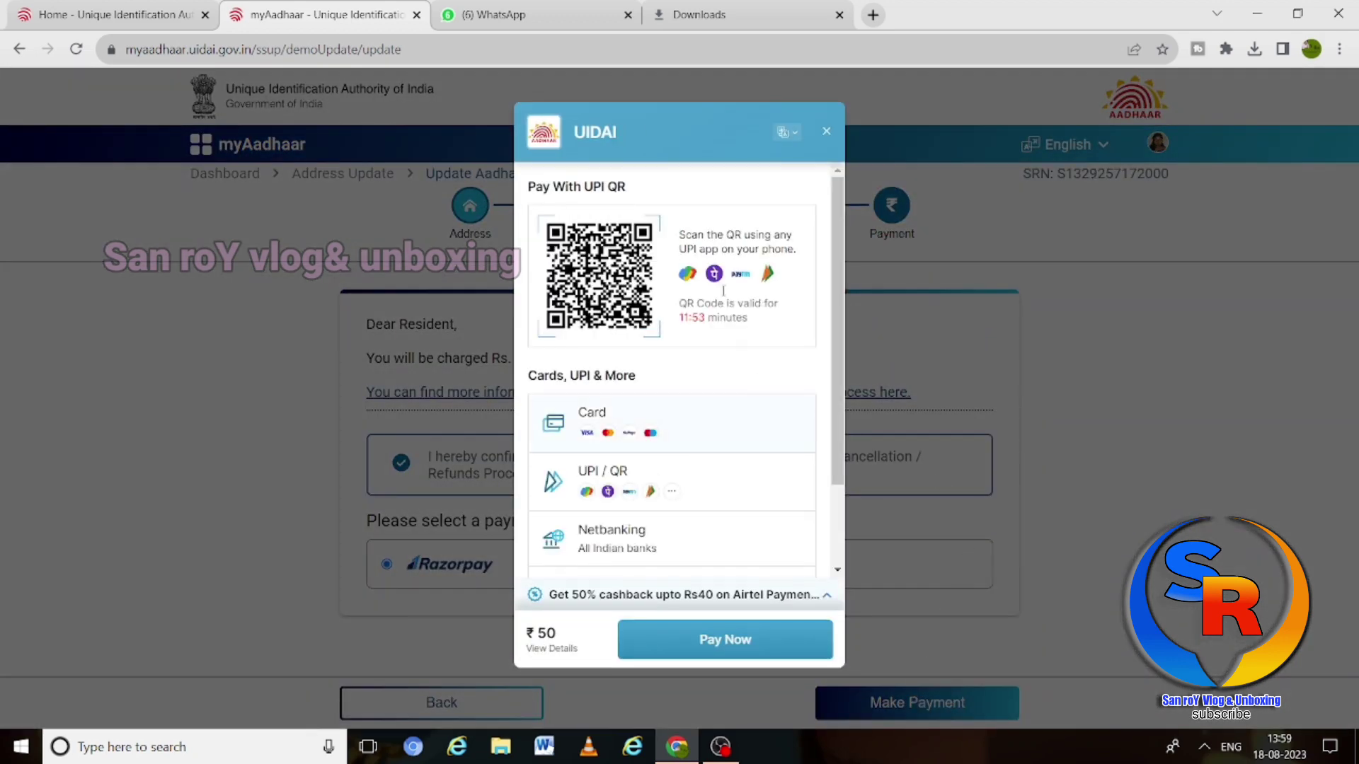
scroll(719, 459, down, 3)
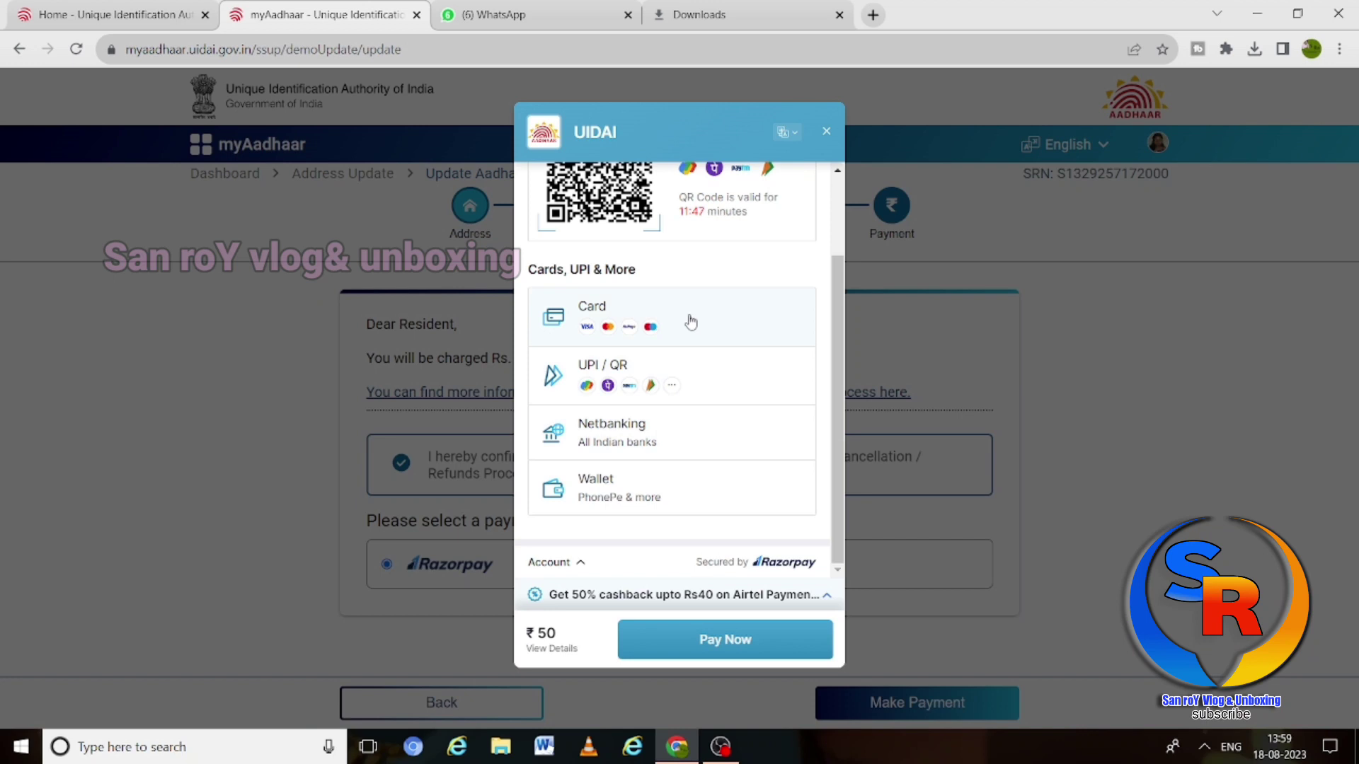
scroll(691, 322, up, 3)
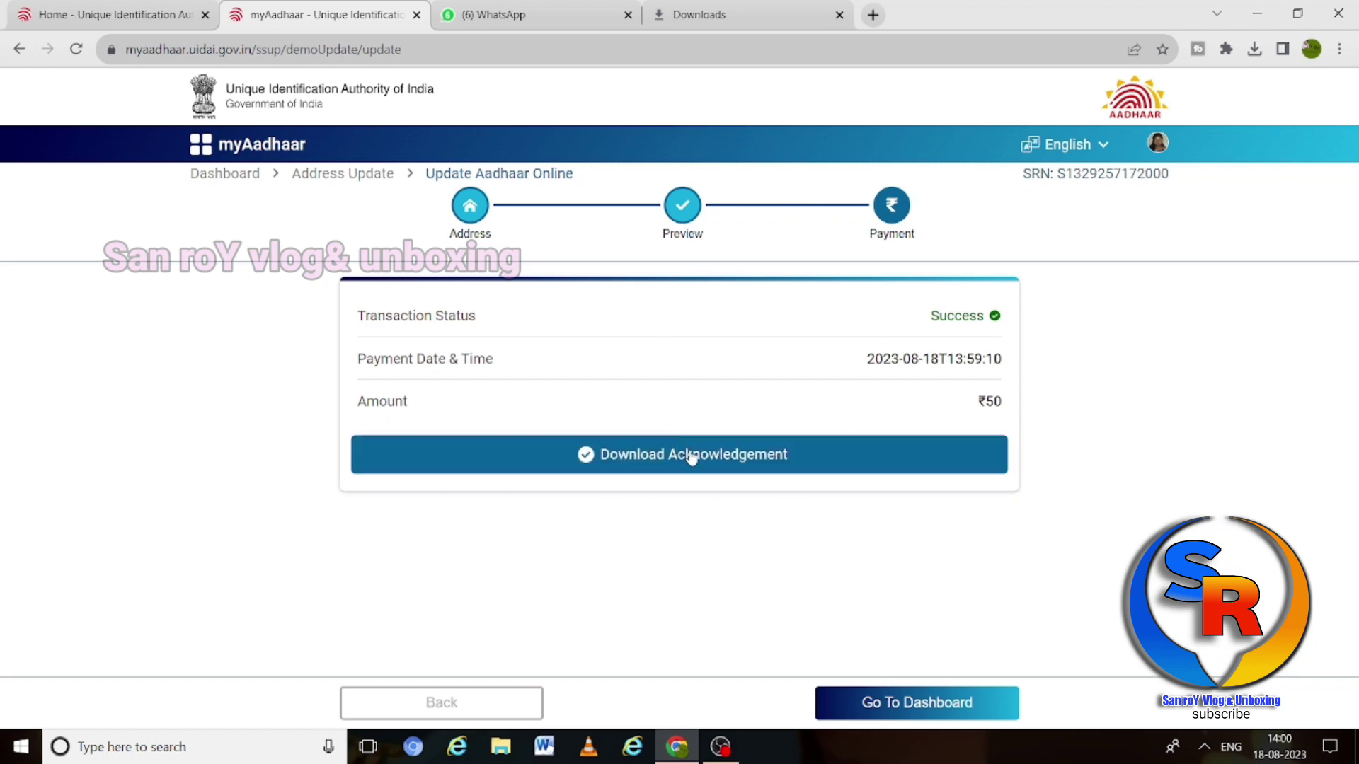
Download the acknowledgement for the address update and show the PDF in its folder.
click(692, 459)
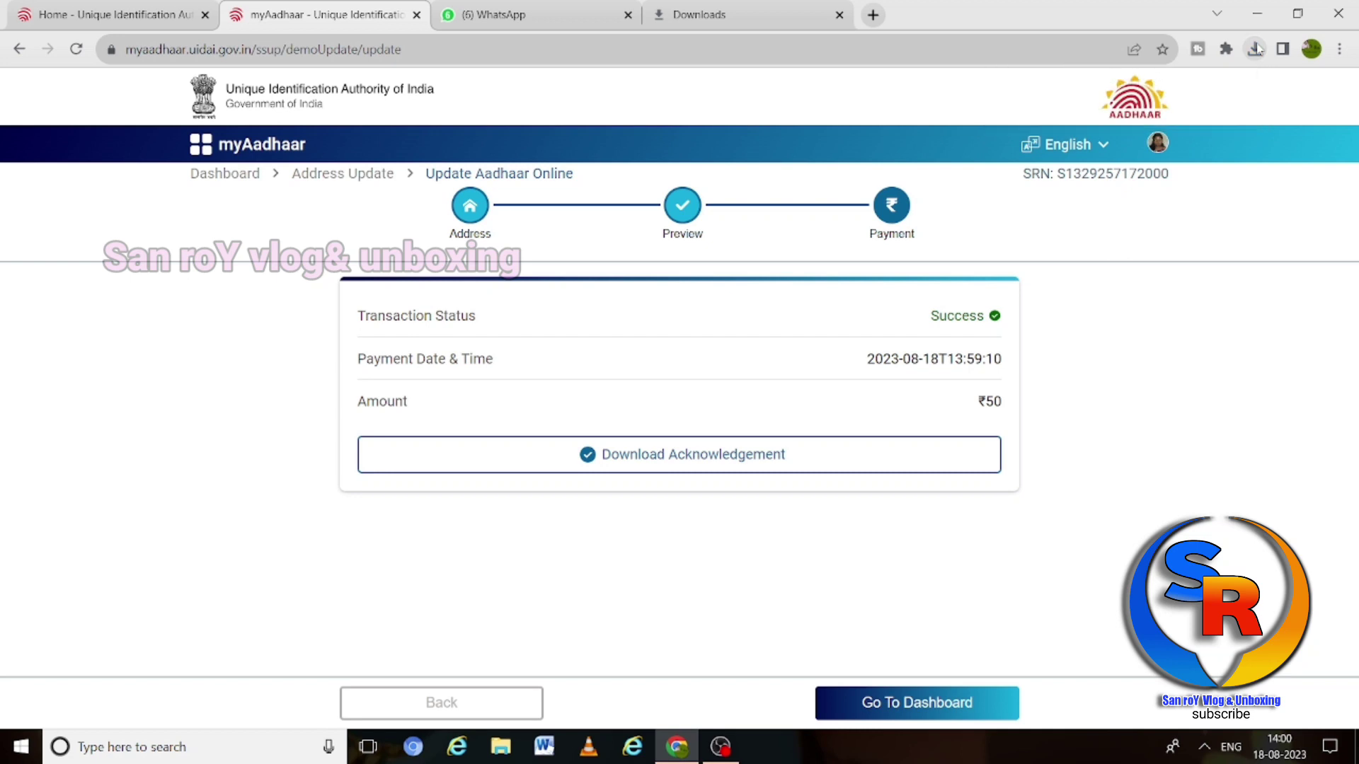
click(1255, 49)
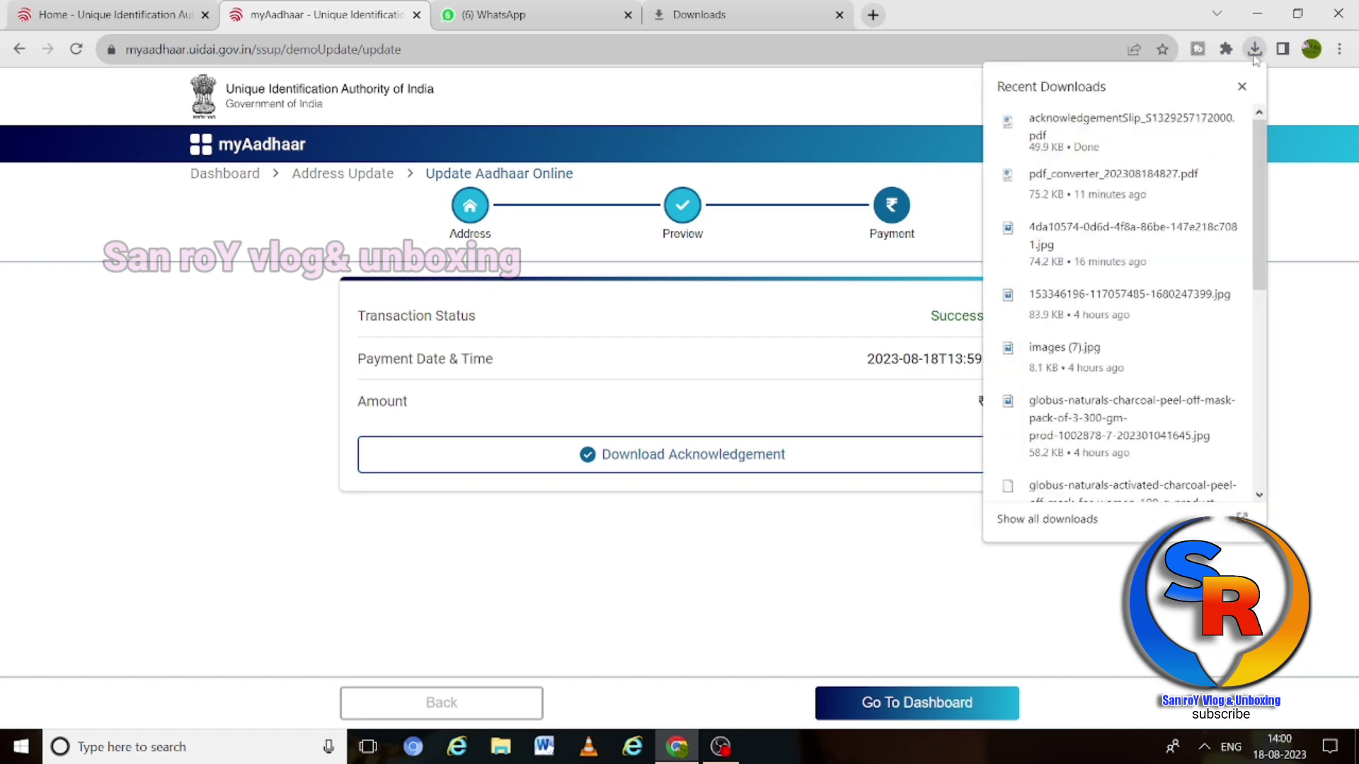
click(1240, 519)
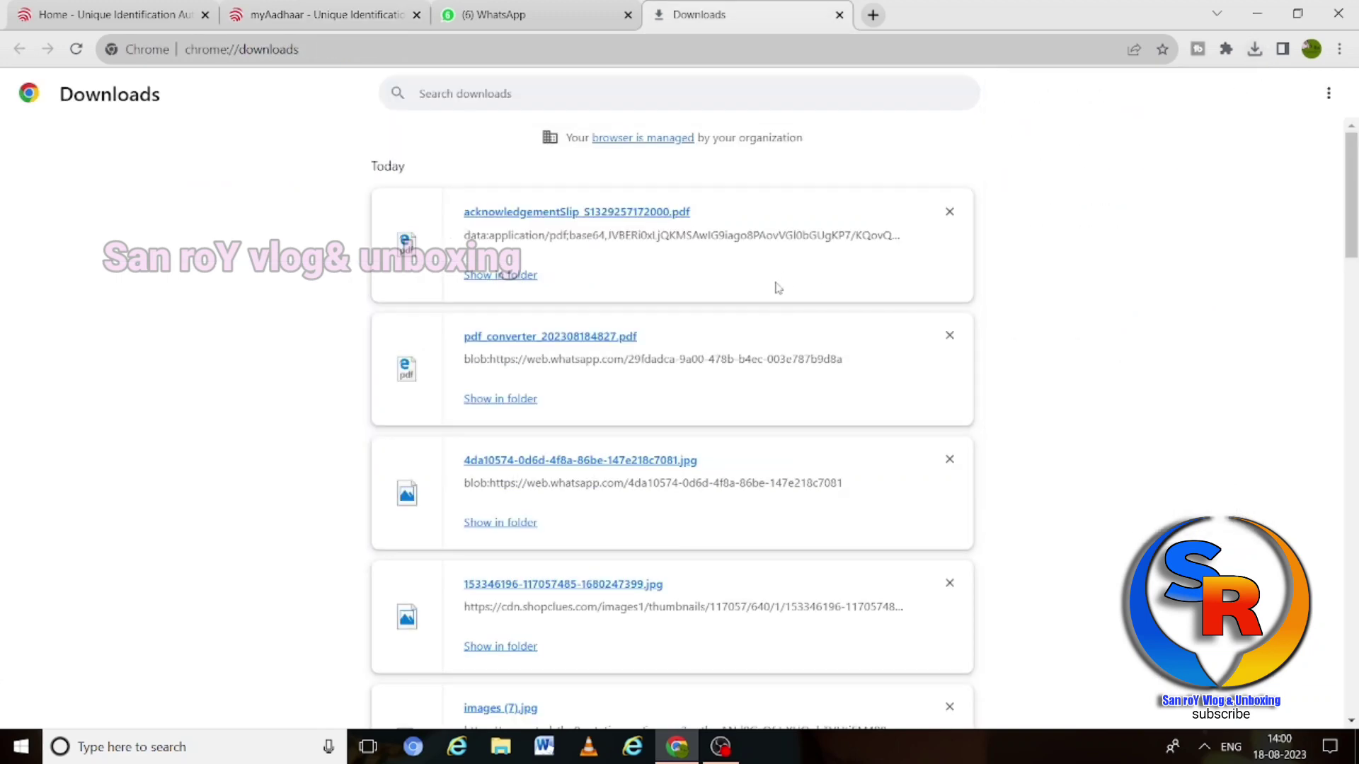
click(493, 277)
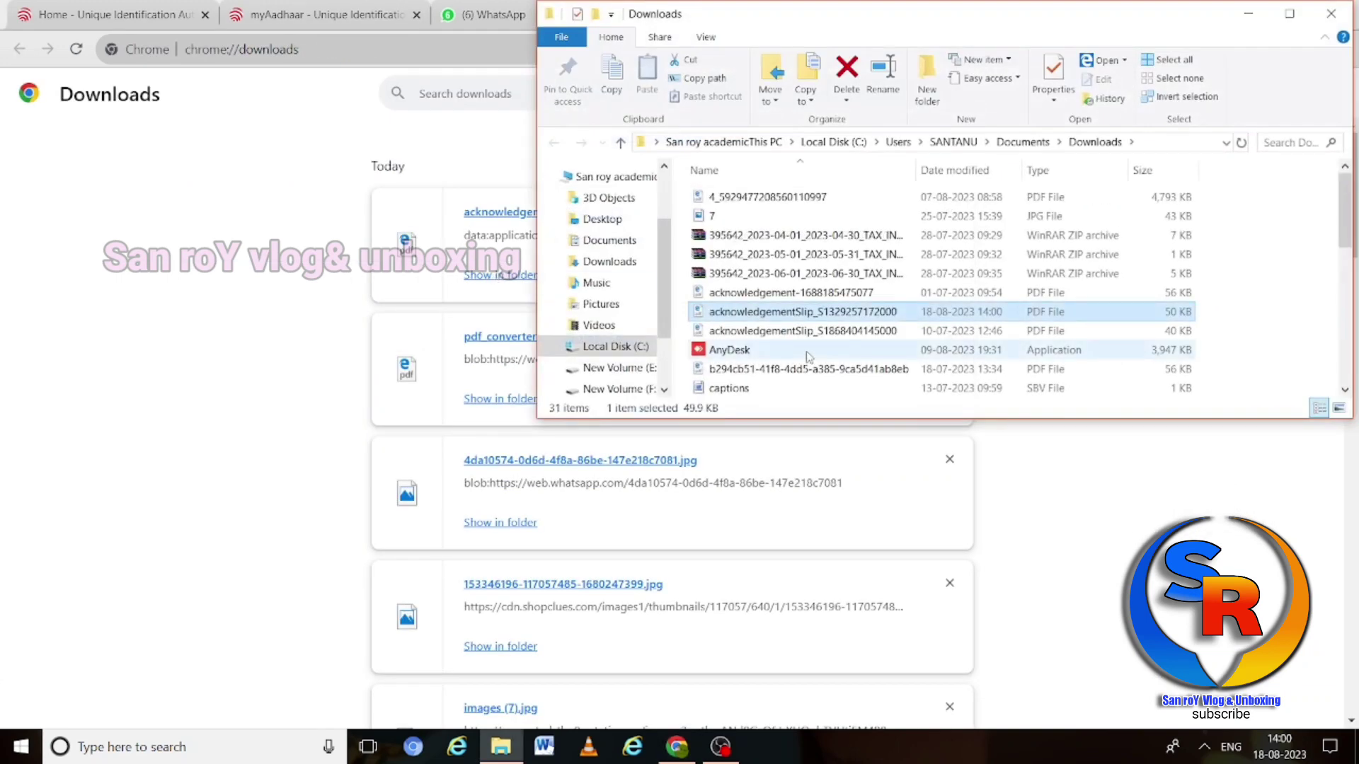
Open the acknowledgement slip in Adobe Reader, read its request, payment and address details through to the end, and close it.
right_click(778, 309)
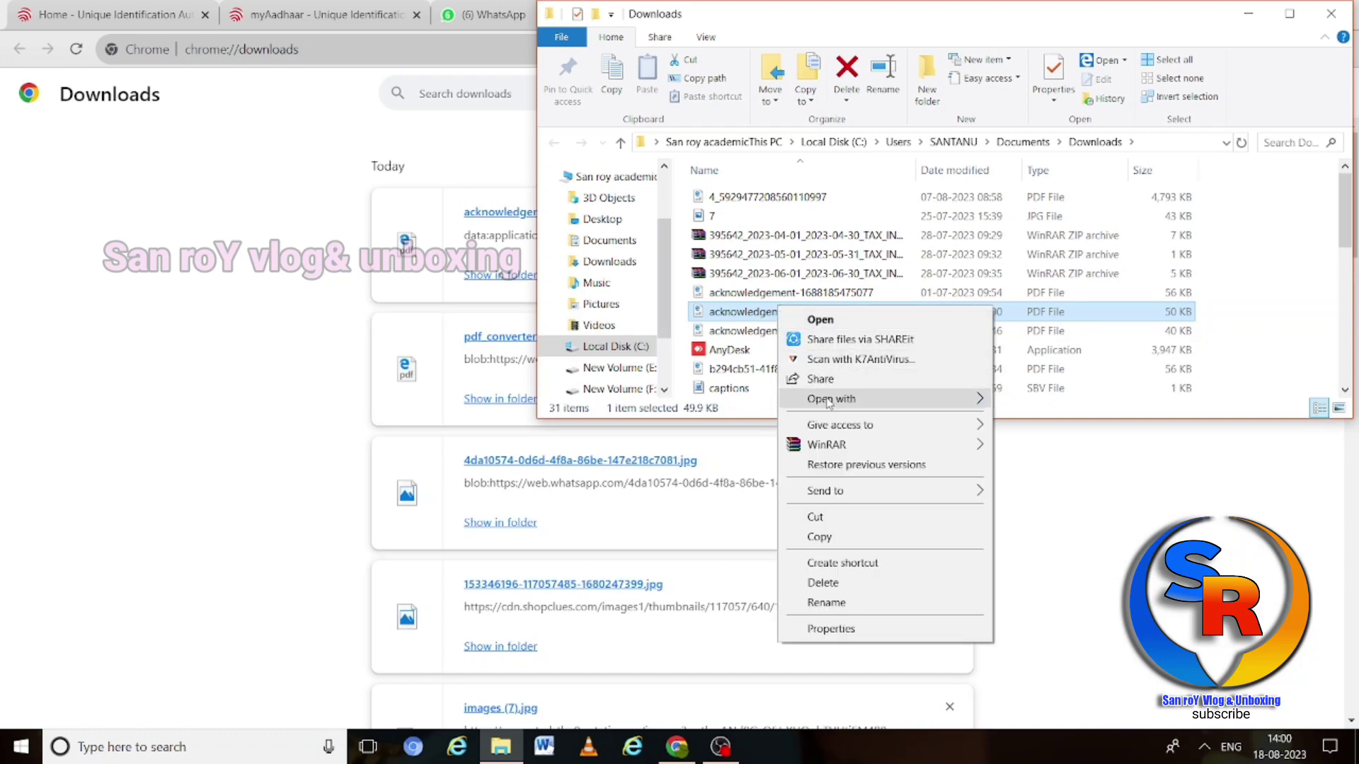
mouse_move(828, 400)
click(1012, 402)
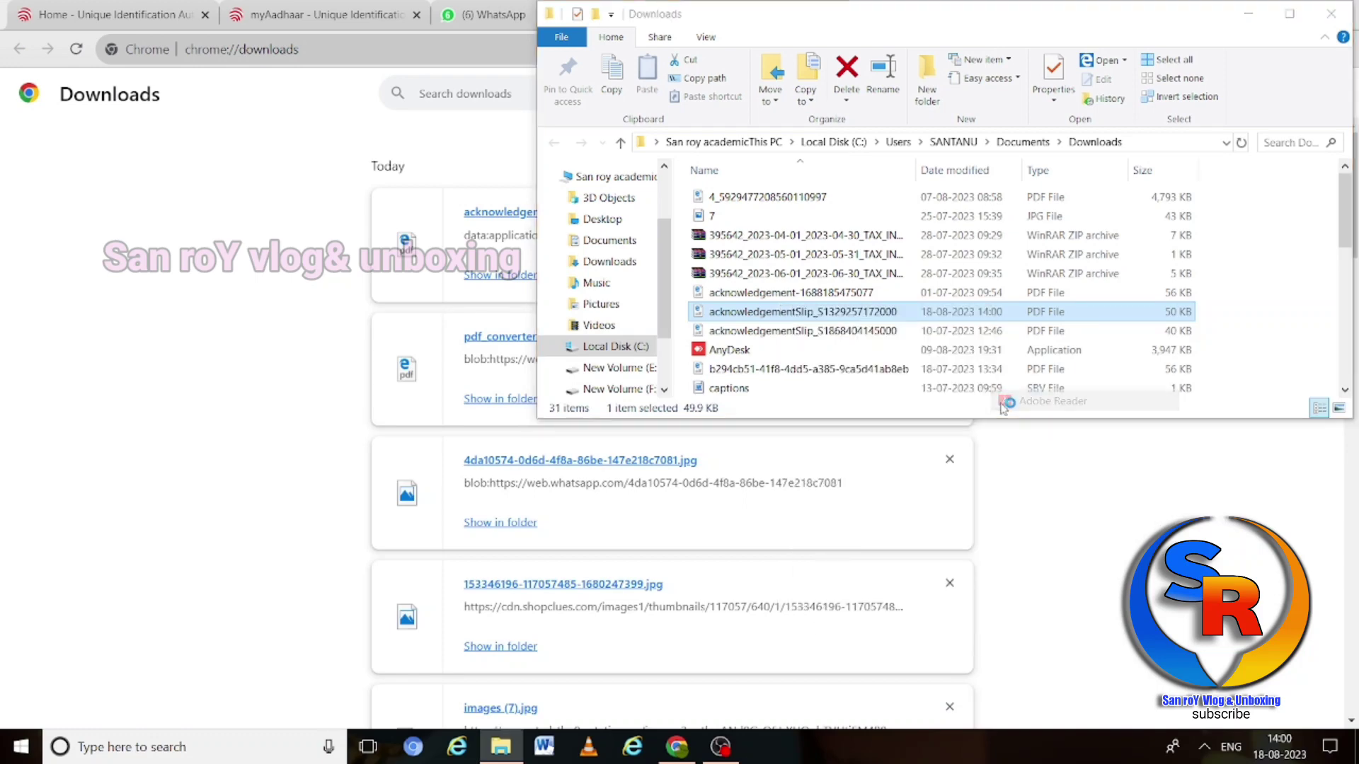
scroll(594, 397, down, 4)
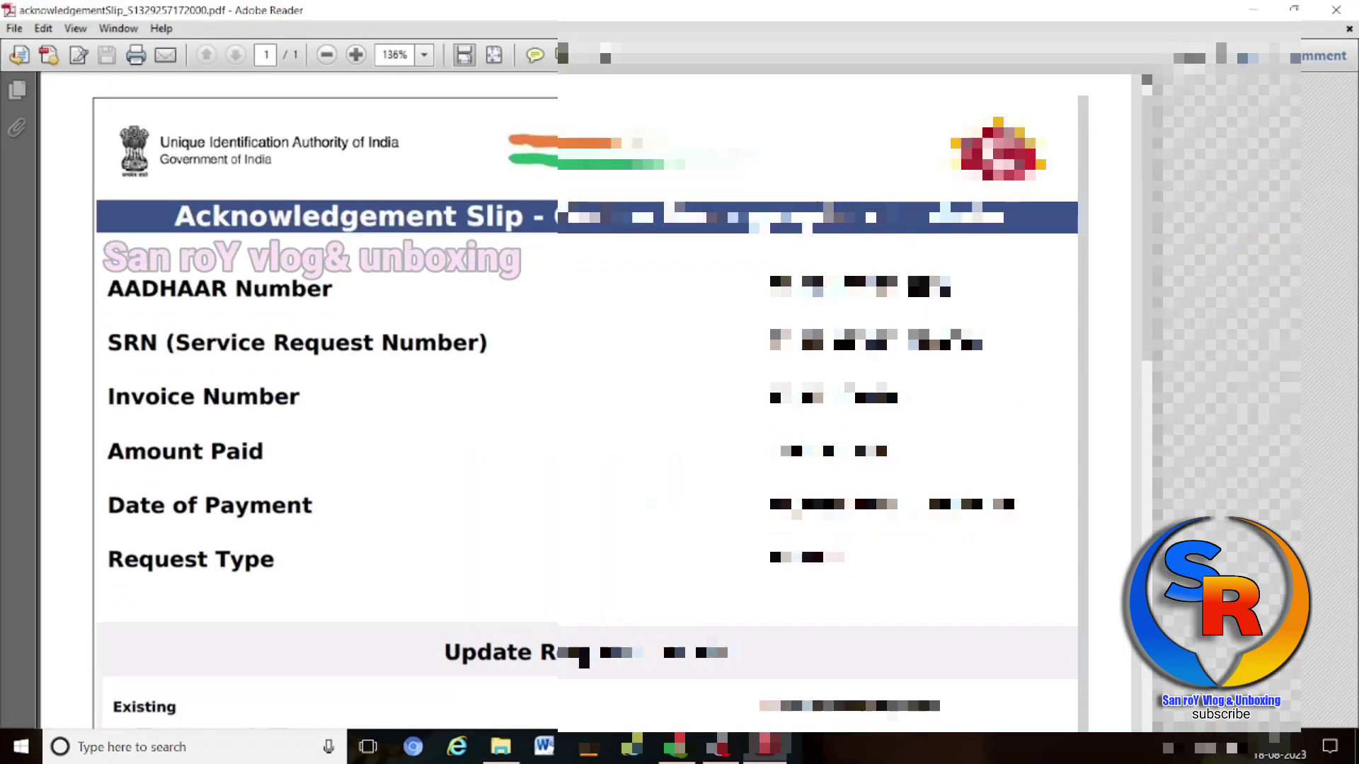
scroll(594, 396, down, 2)
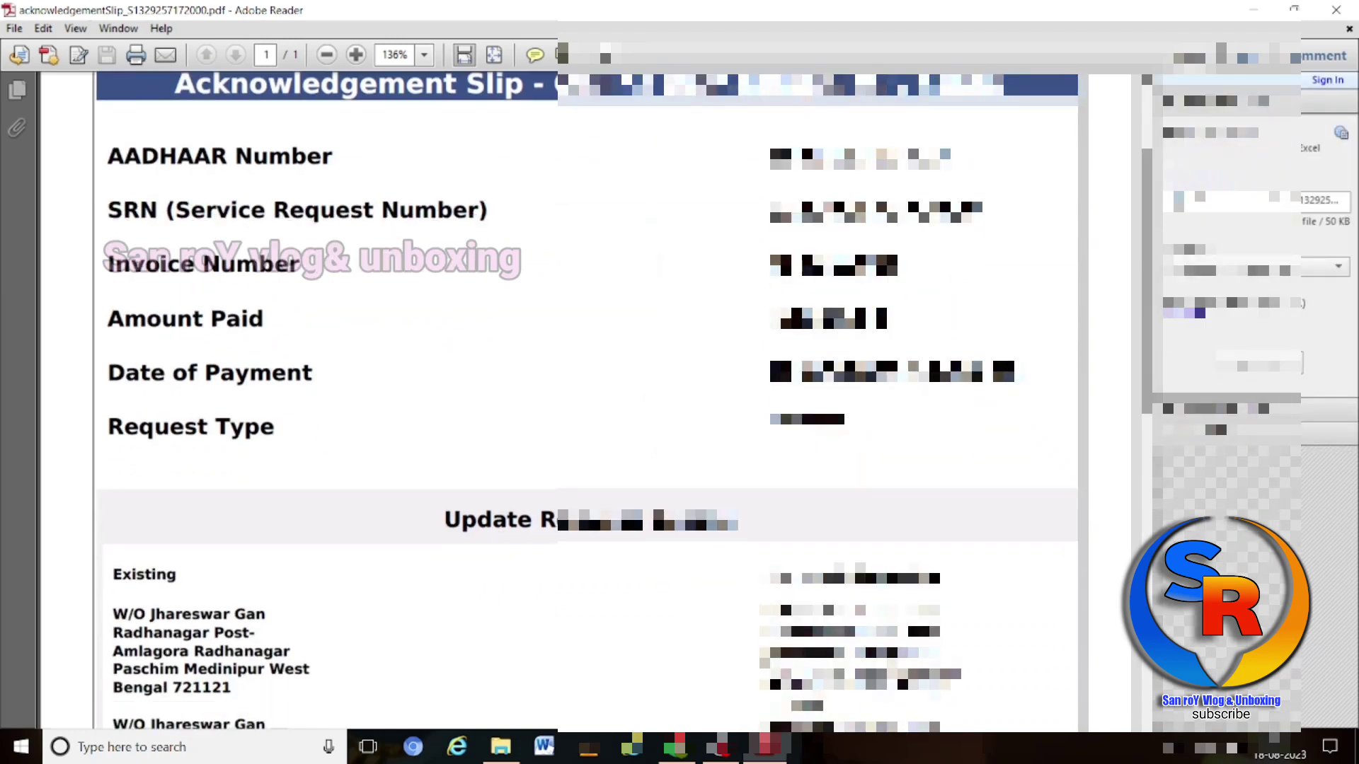
scroll(594, 396, down, 5)
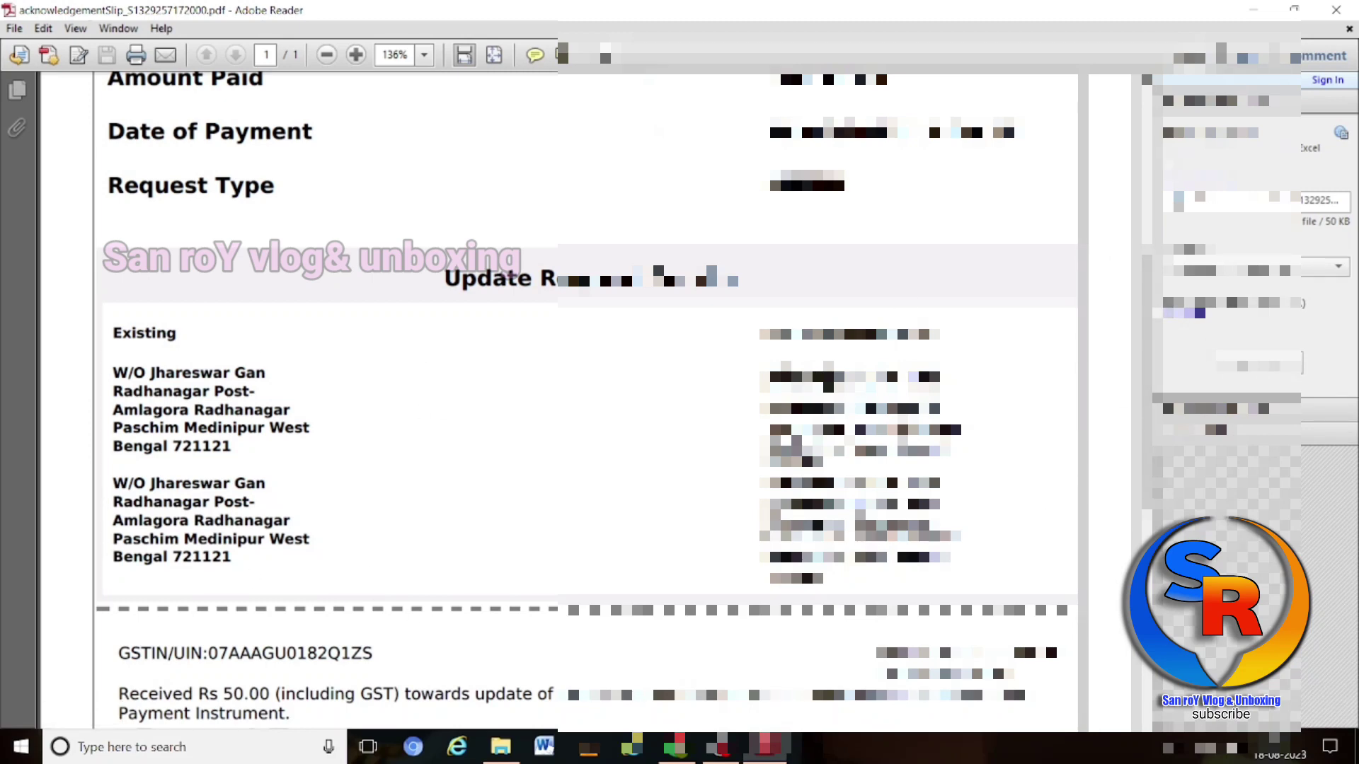
scroll(588, 397, down, 3)
scroll(588, 396, down, 3)
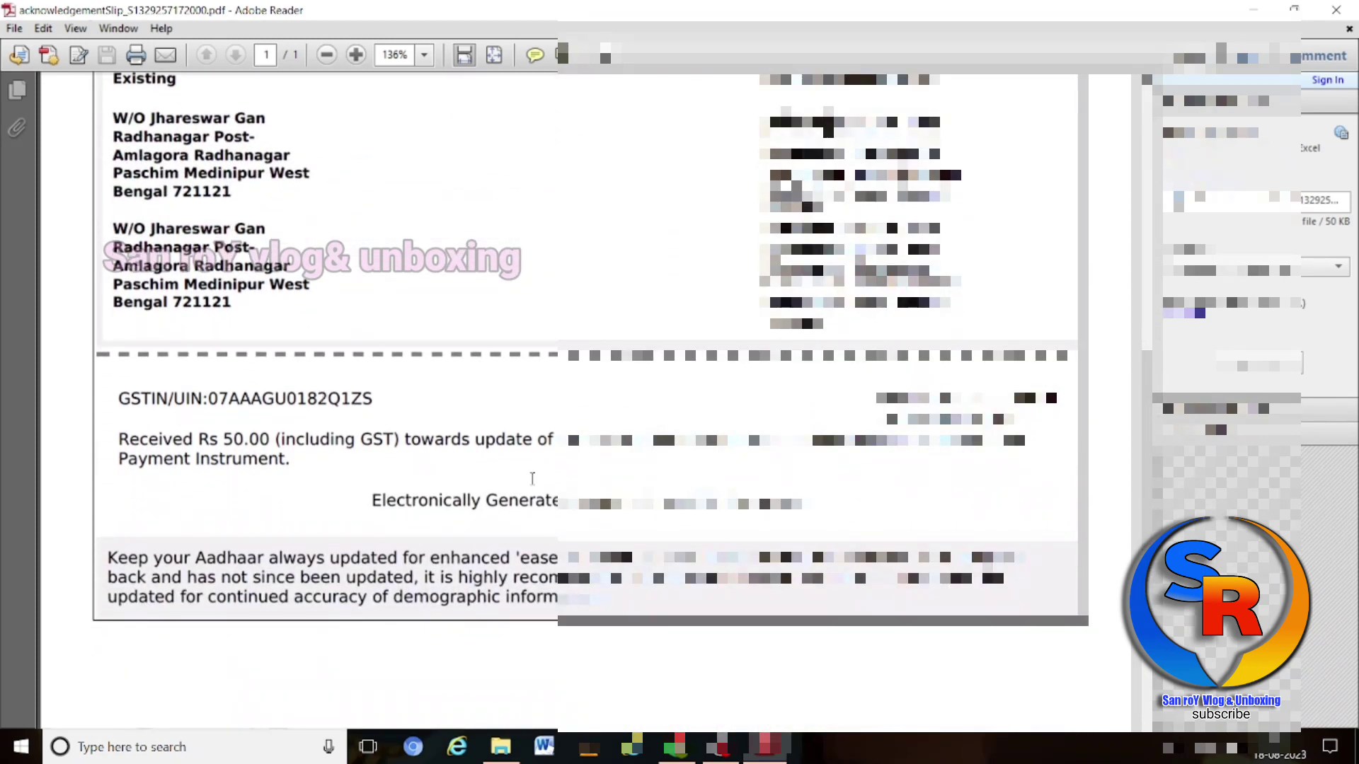
scroll(588, 396, up, 10)
scroll(588, 396, down, 10)
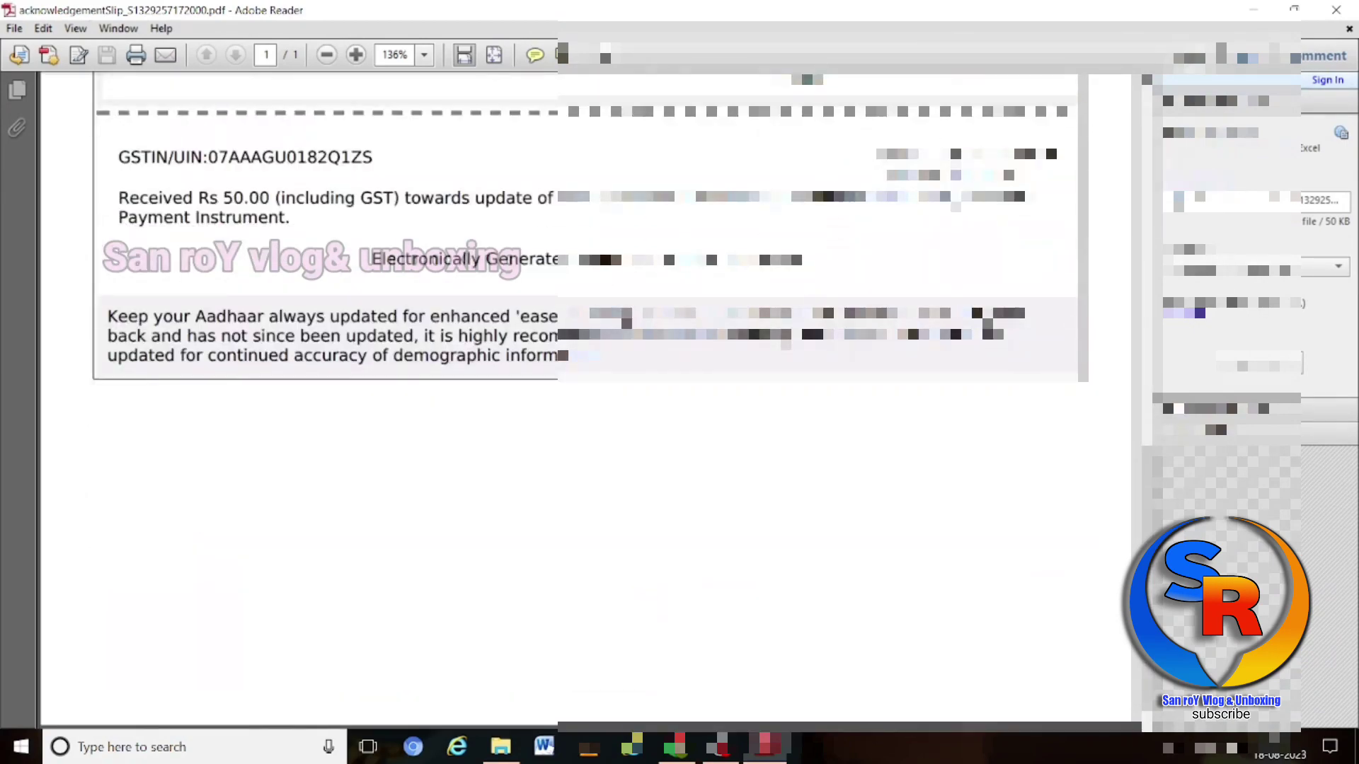
click(1337, 10)
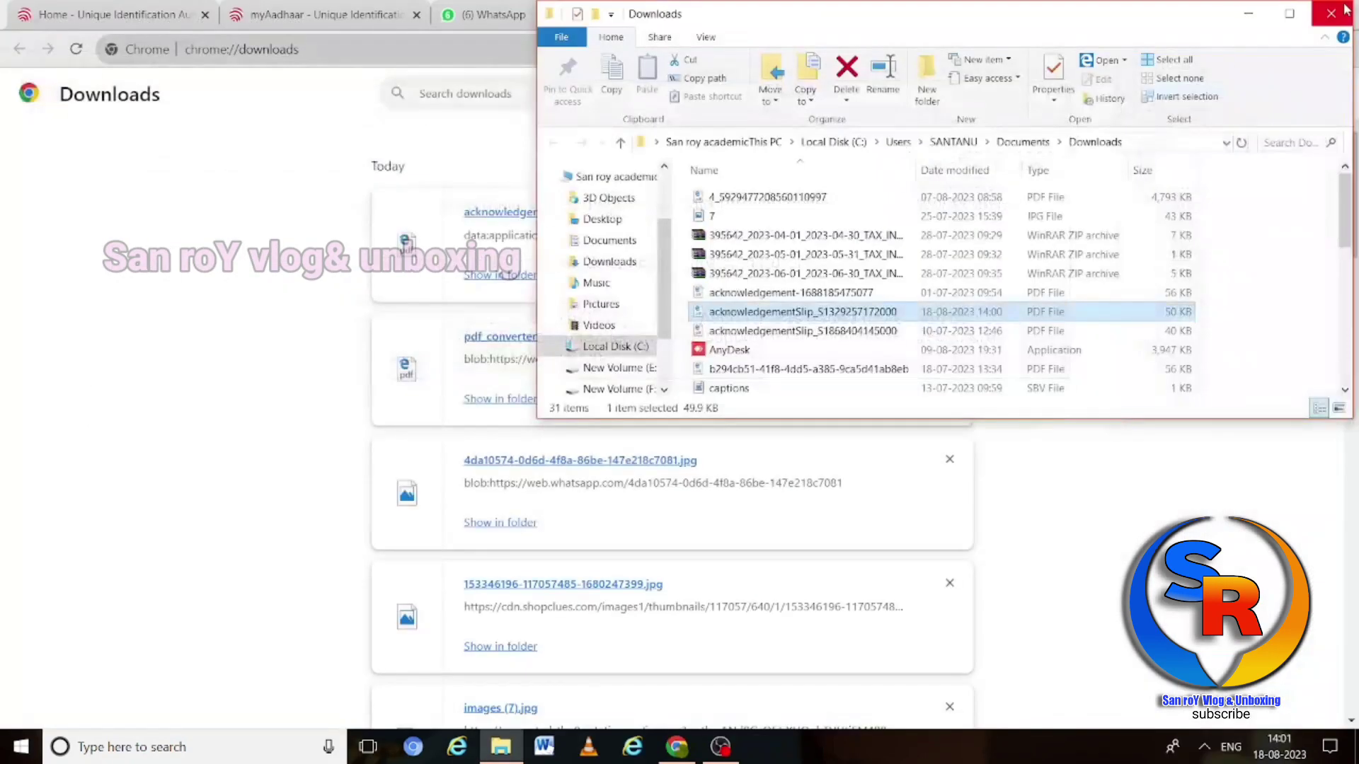
Rename the downloaded acknowledgement slip by adding a person's name at the start of its file name.
click(752, 316)
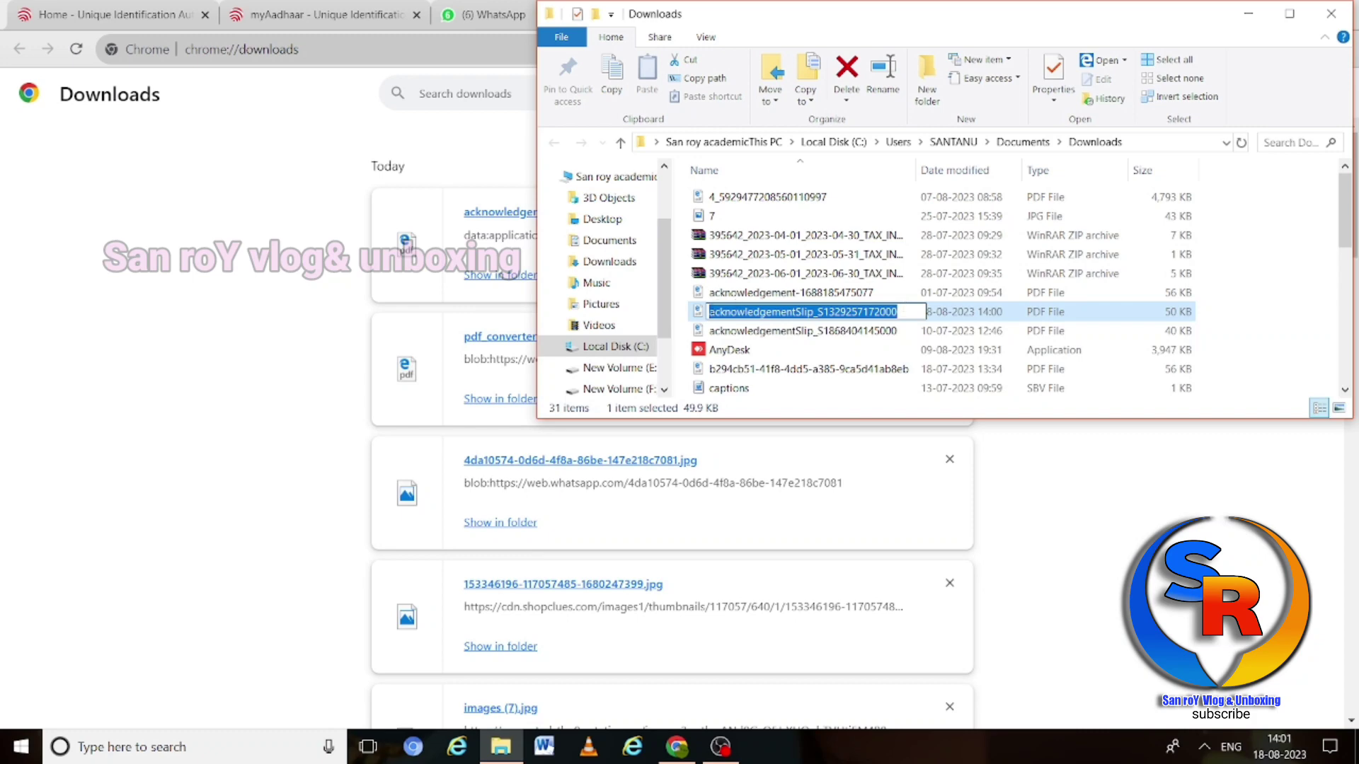
key(Home)
text(Santanu)
key(Return)
Minimize the folder window, return to the myAadhaar transaction page and go to the dashboard.
click(1249, 16)
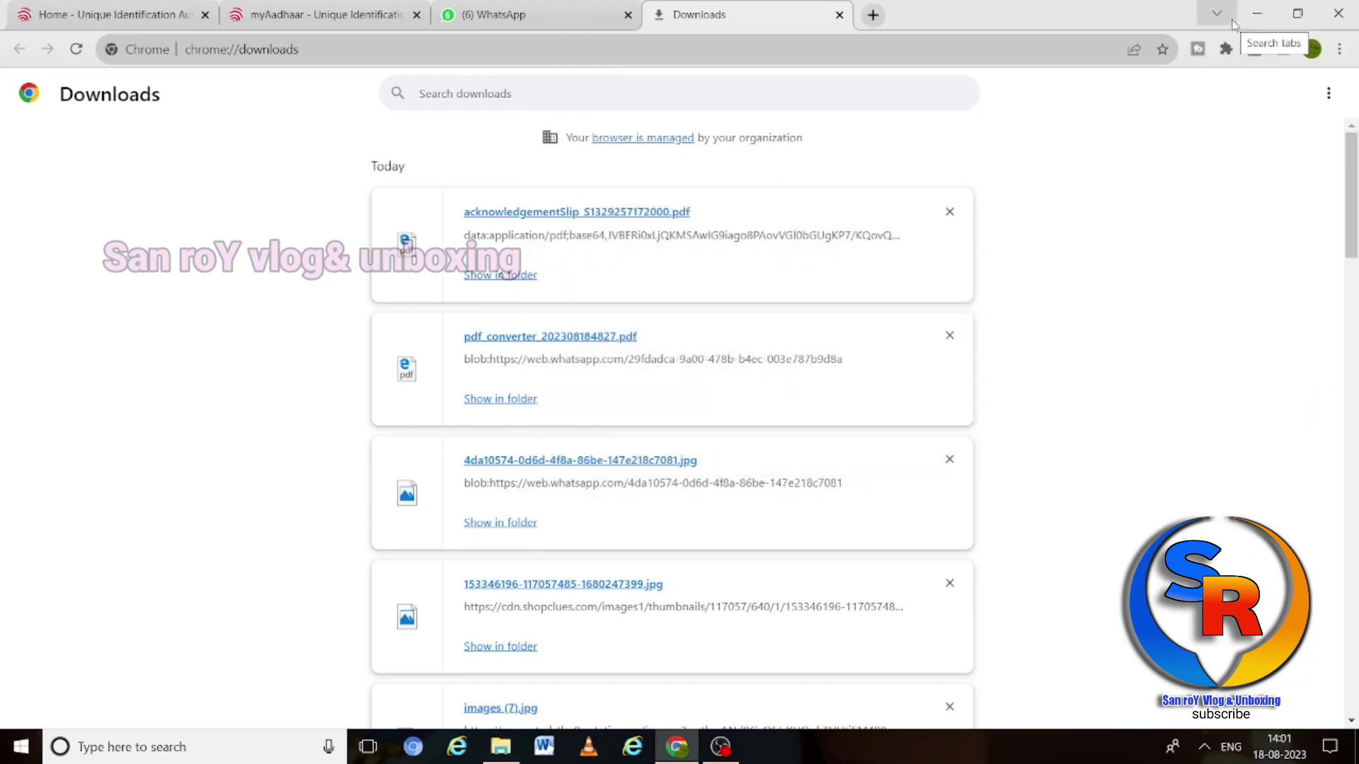
click(327, 7)
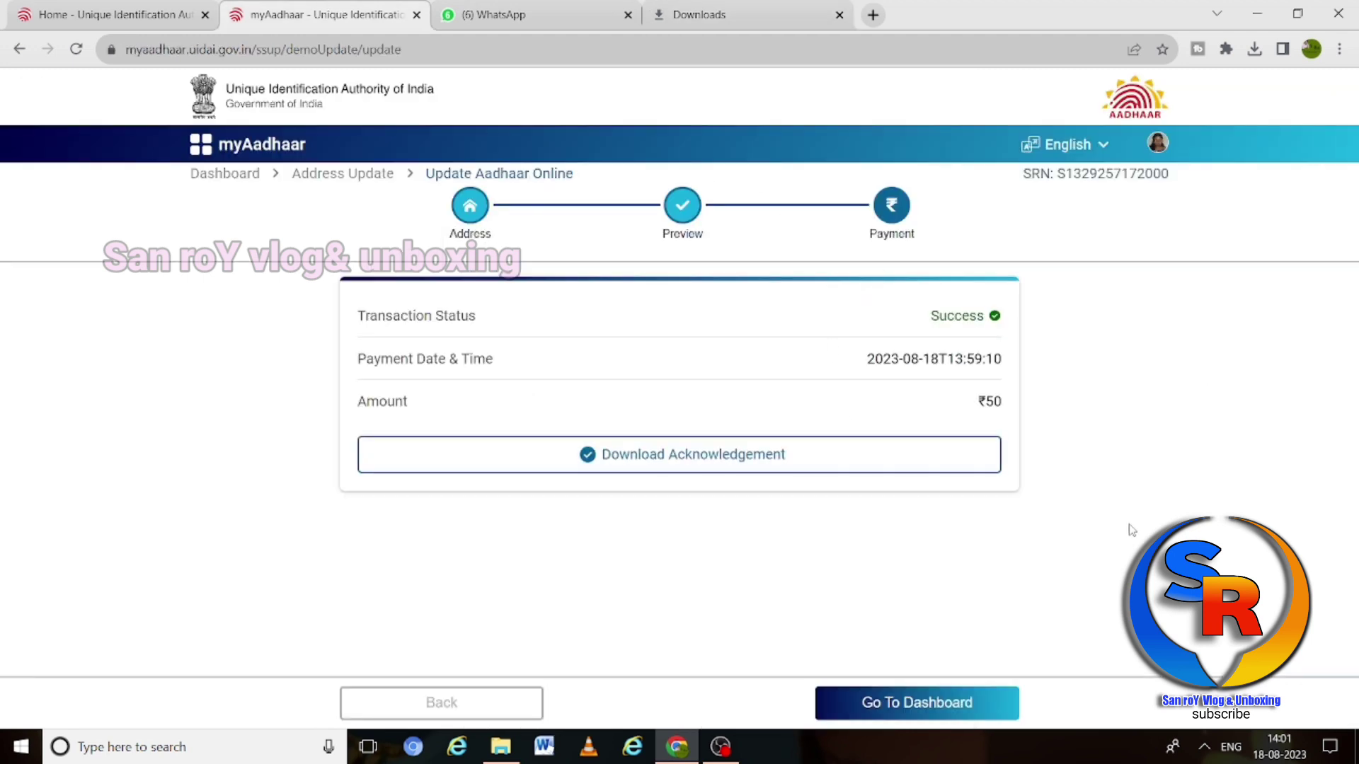
click(869, 716)
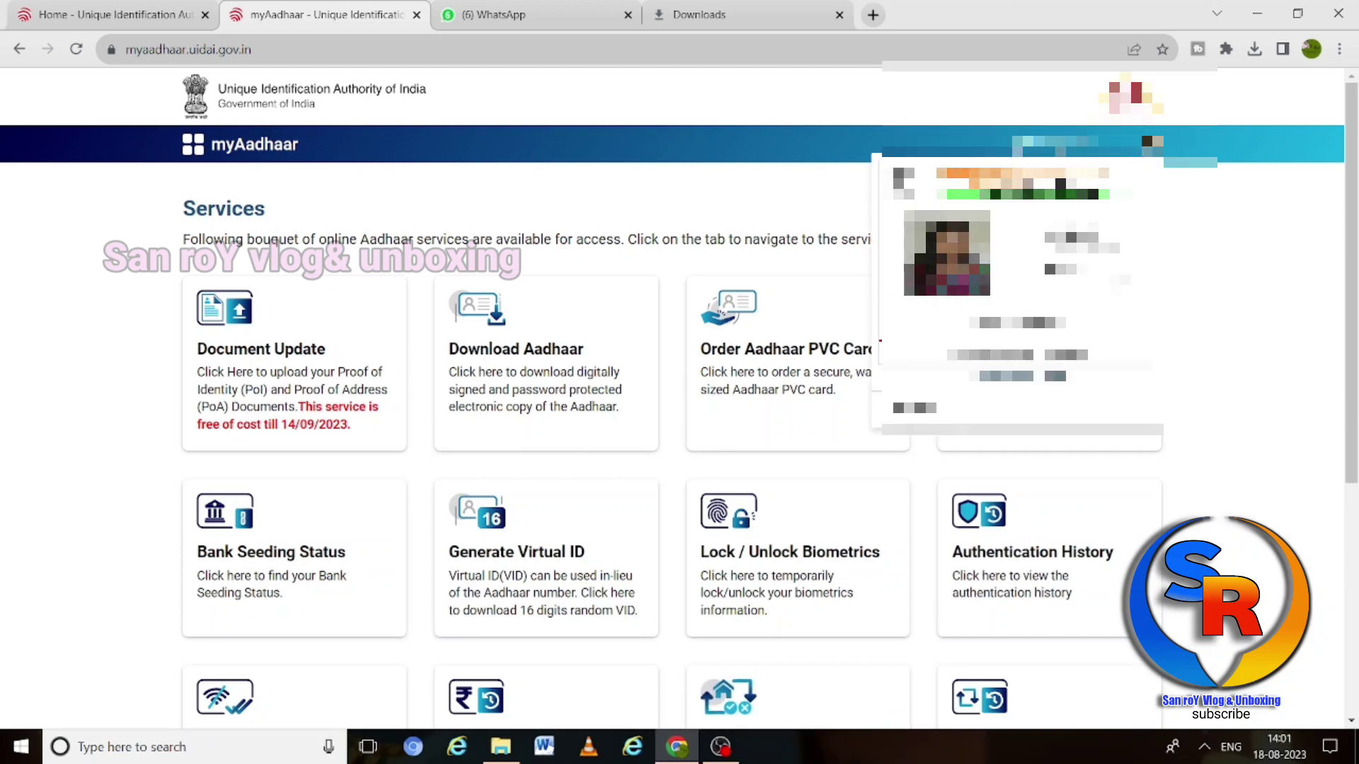
Examine the processing stages of the Aadhaar Update request, then those of the HoF Based Address Update request, and expand Aadhaar Update again.
scroll(1235, 243, down, 5)
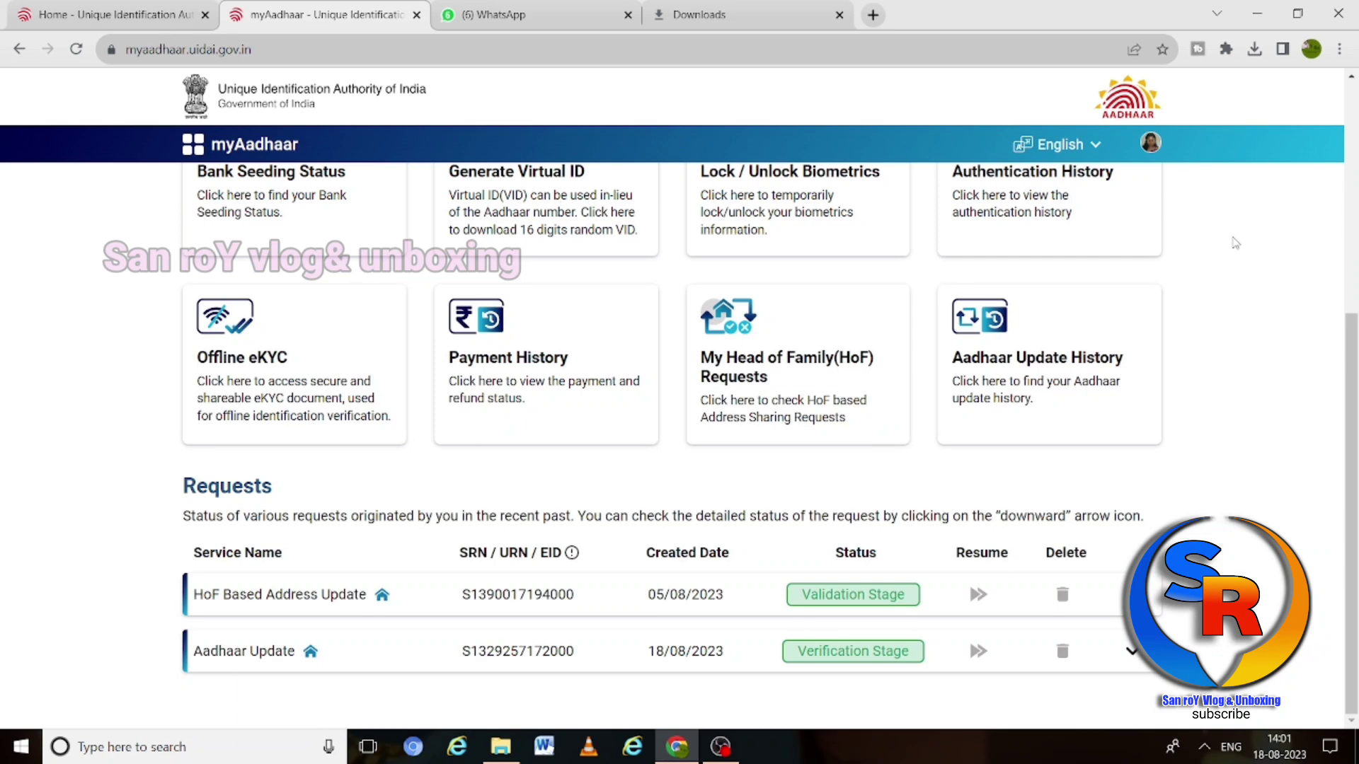
click(1133, 653)
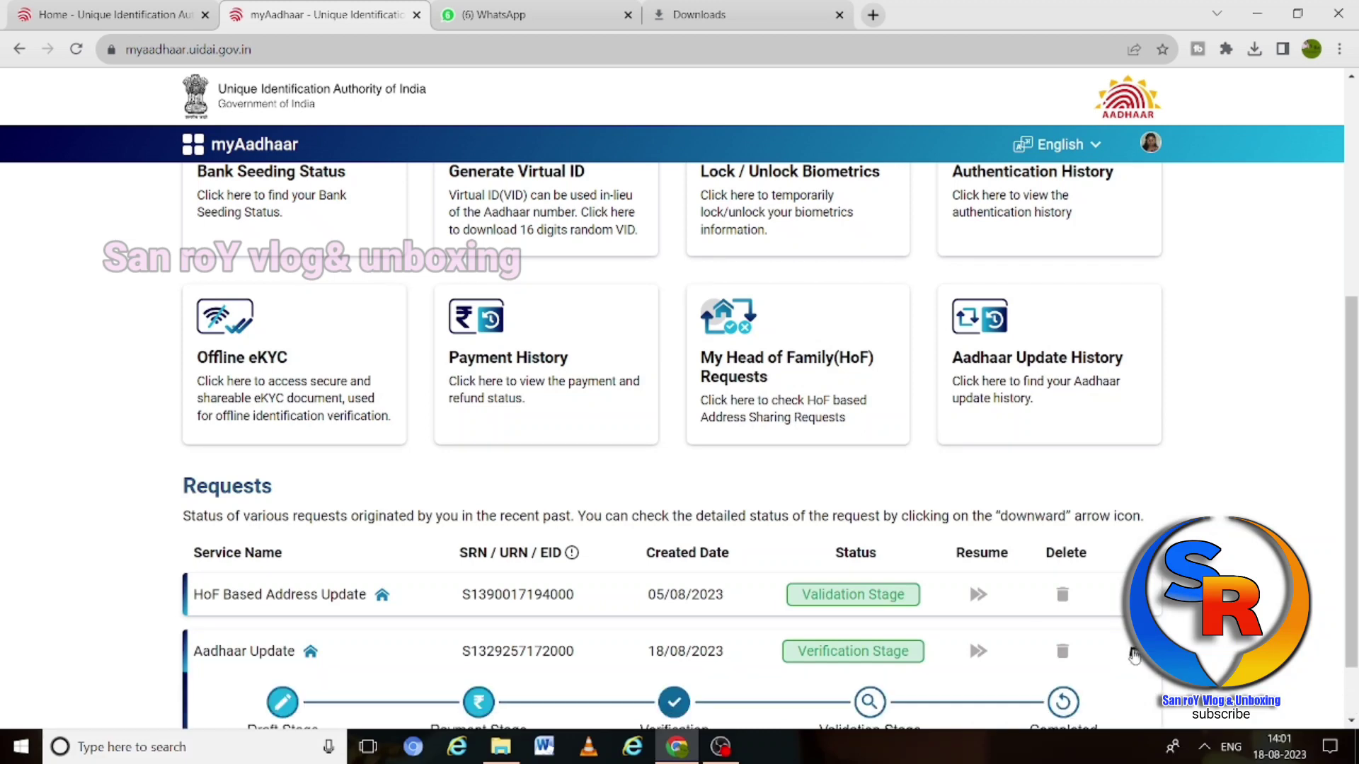
scroll(850, 566, down, 3)
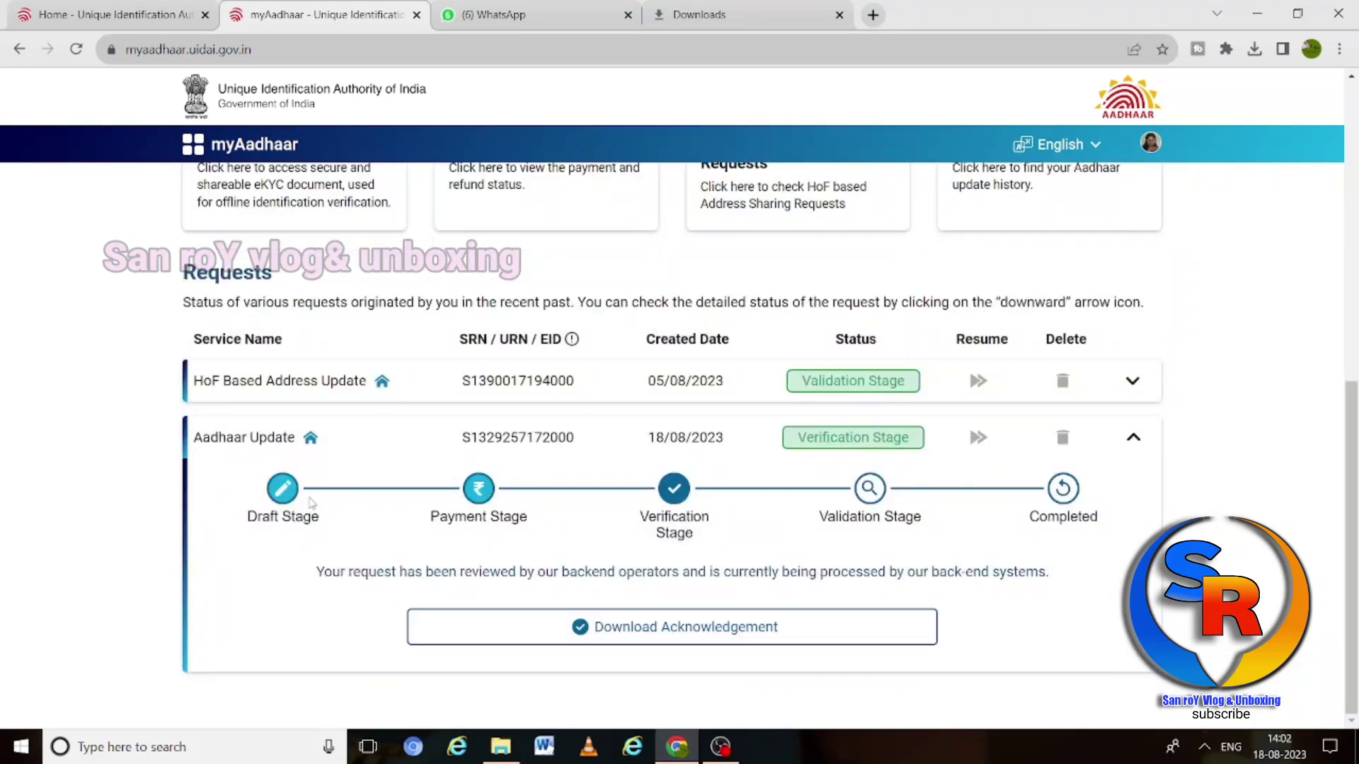
click(1124, 386)
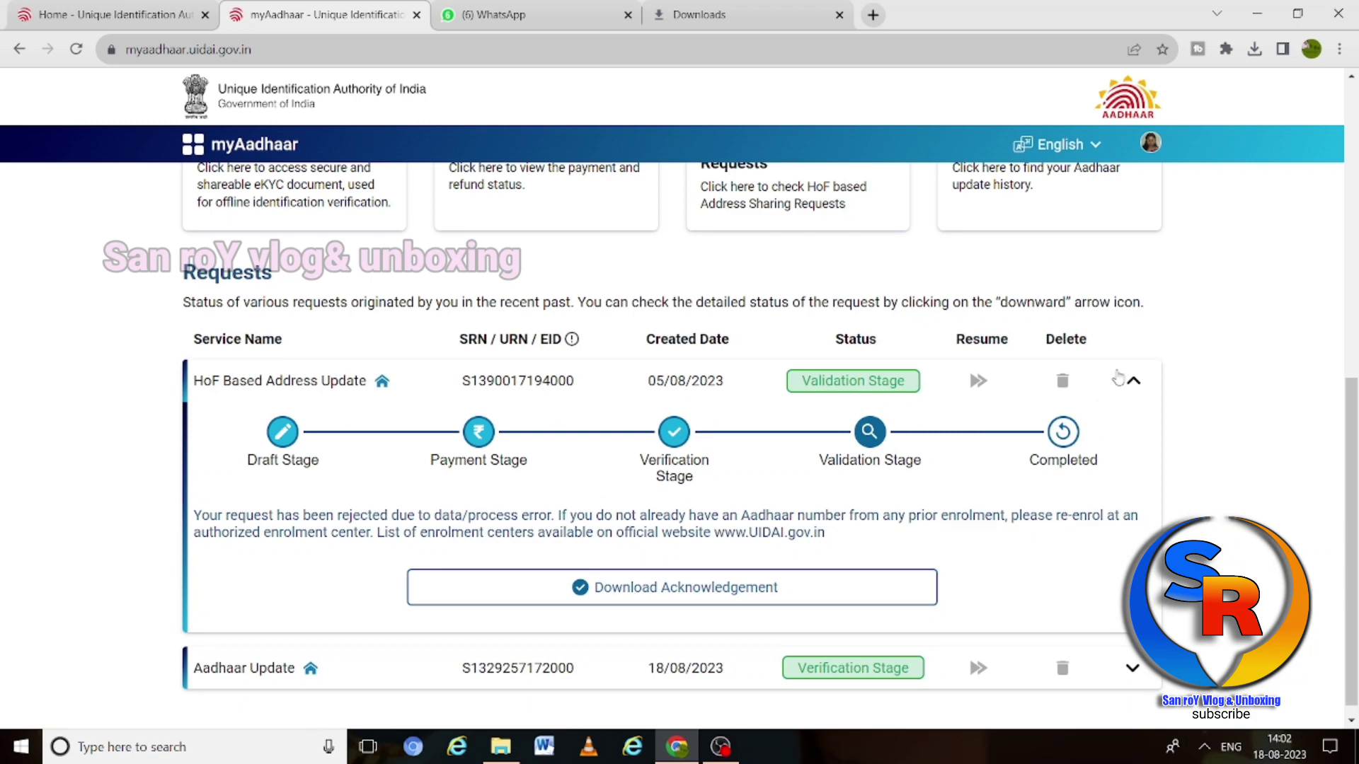
scroll(1119, 377, down, 1)
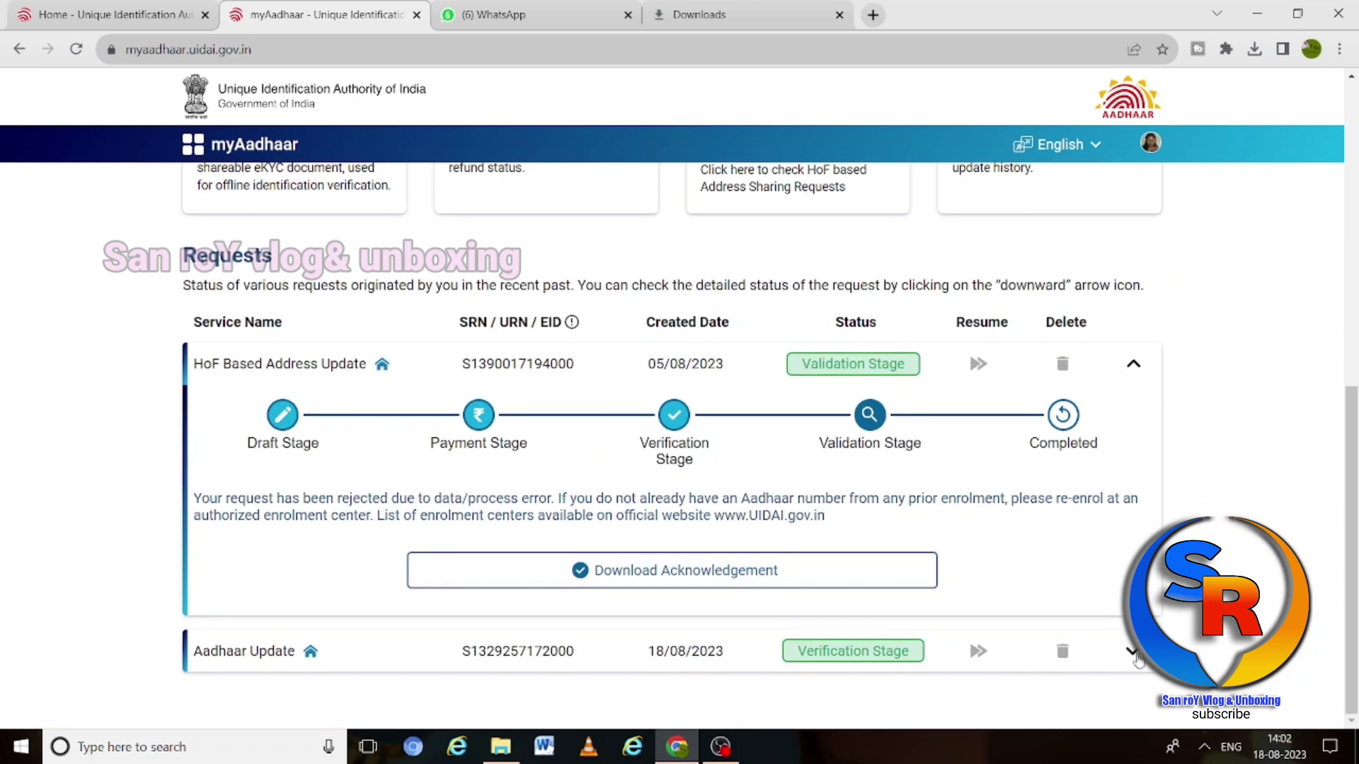
click(1133, 663)
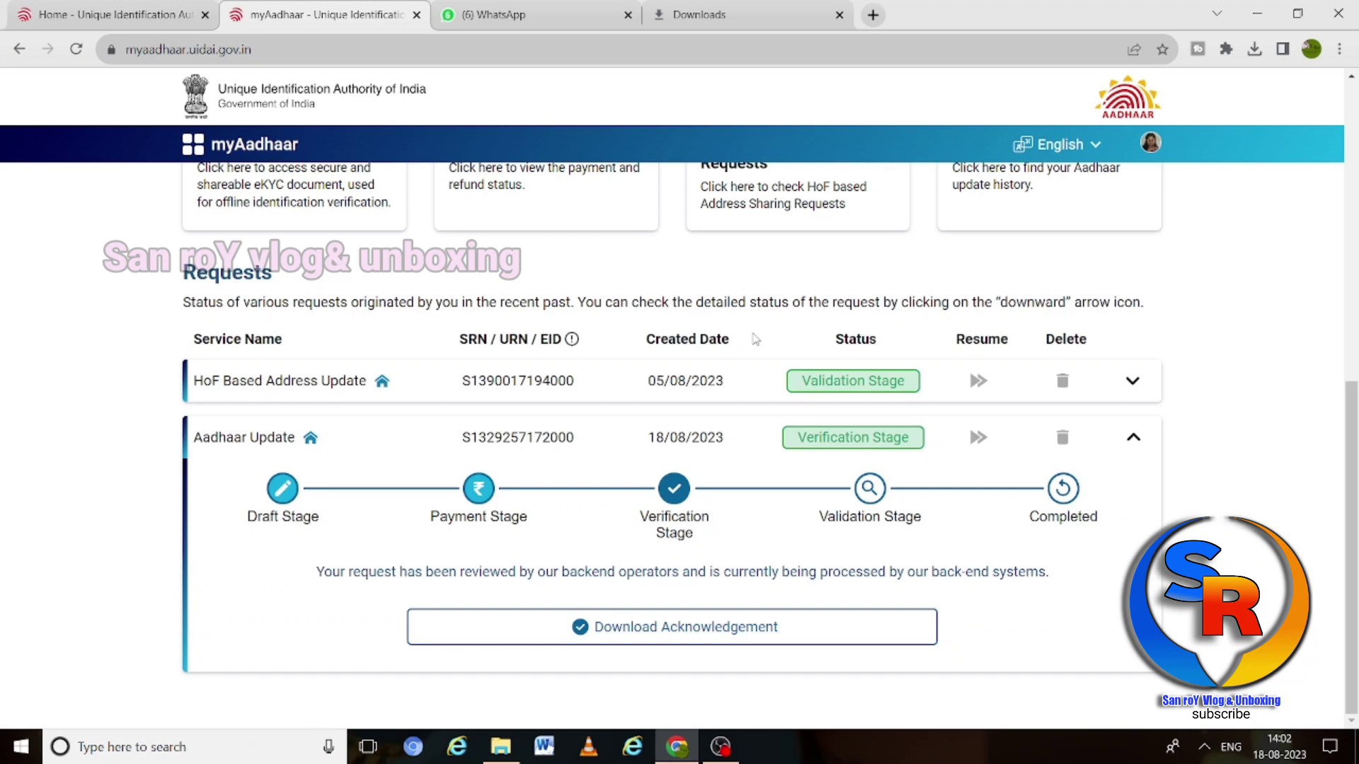
Leave the myAadhaar request list and switch to the open UIDAI home page.
scroll(756, 339, up, 8)
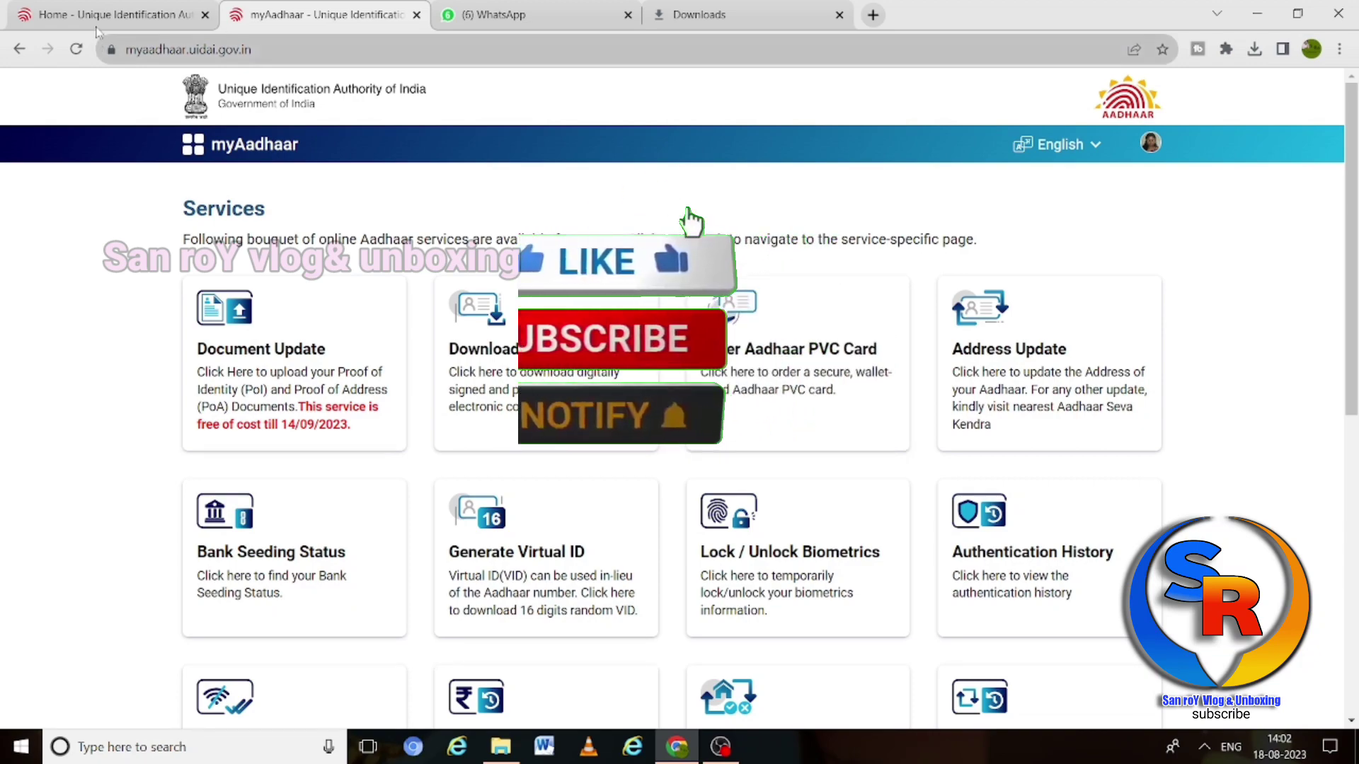
click(113, 15)
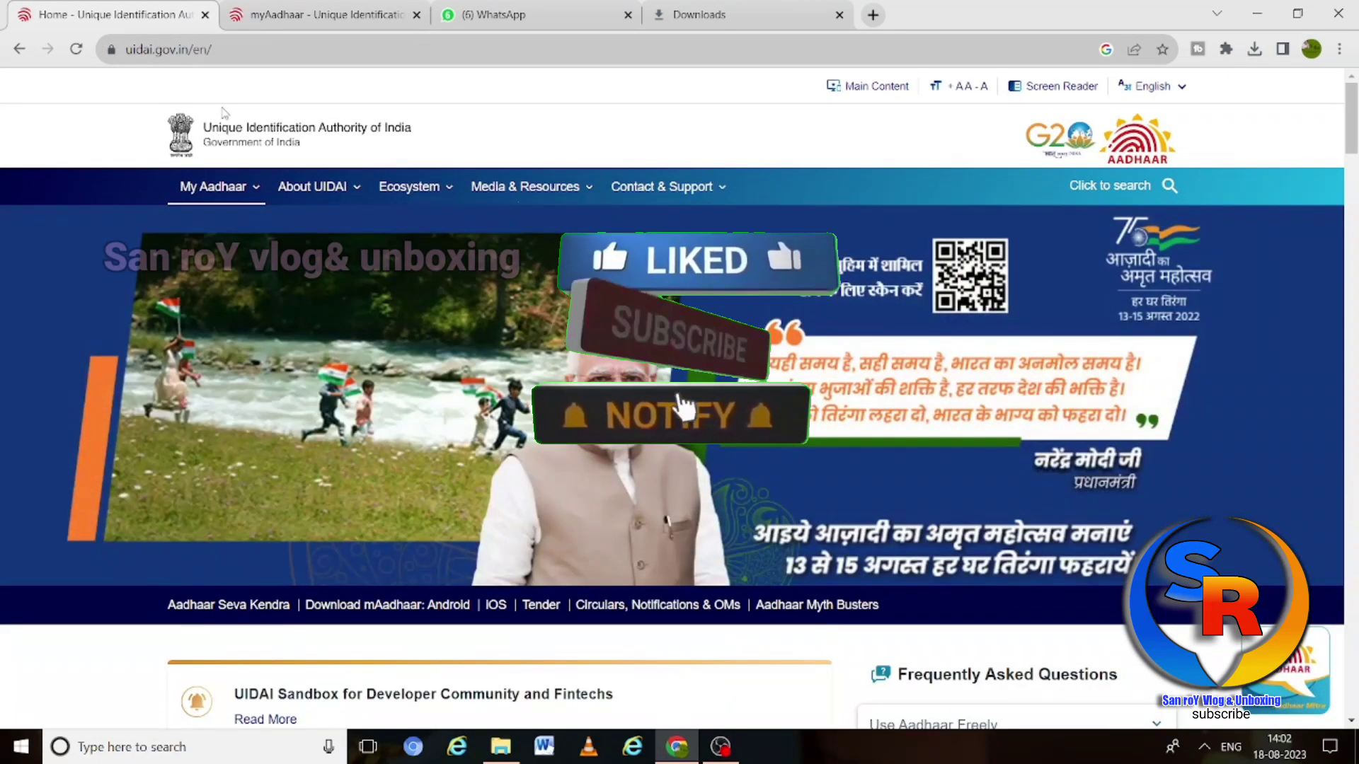